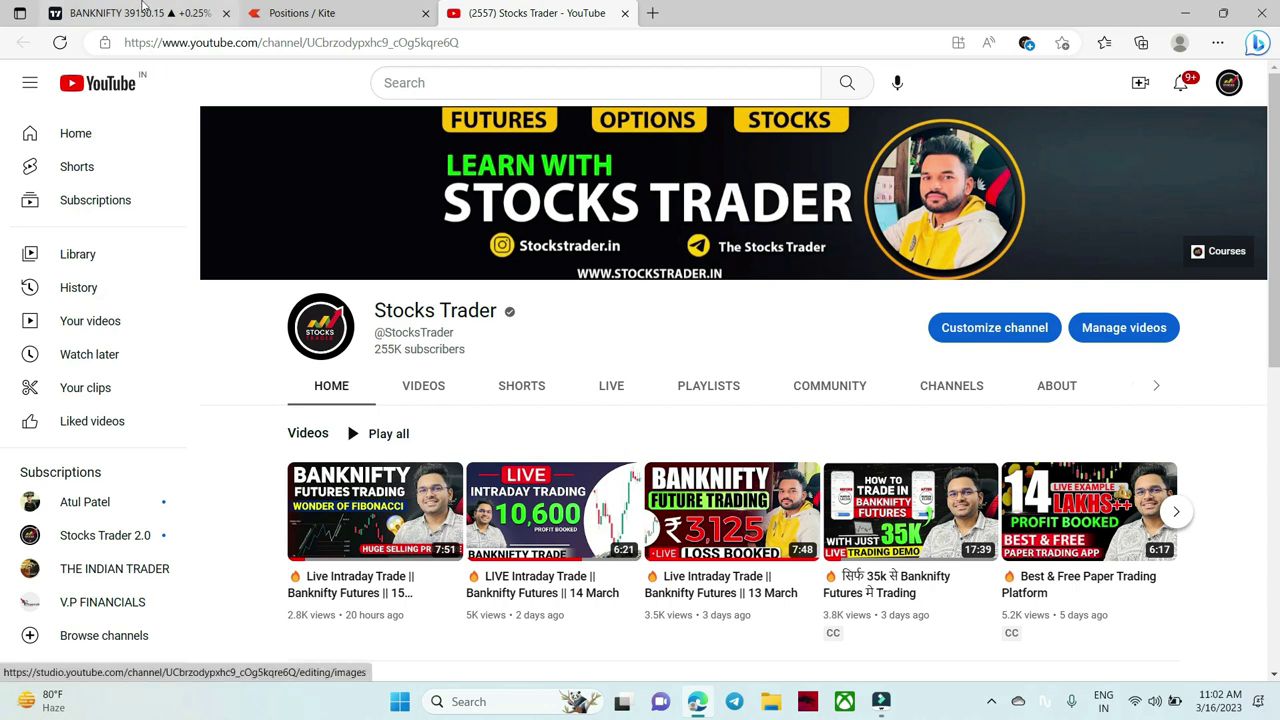
- Zoom into the BANKNIFTY 1-minute chart for a look, then switch to the Kite positions tab
{"action": "left_click", "coordinate": [158, 13]}
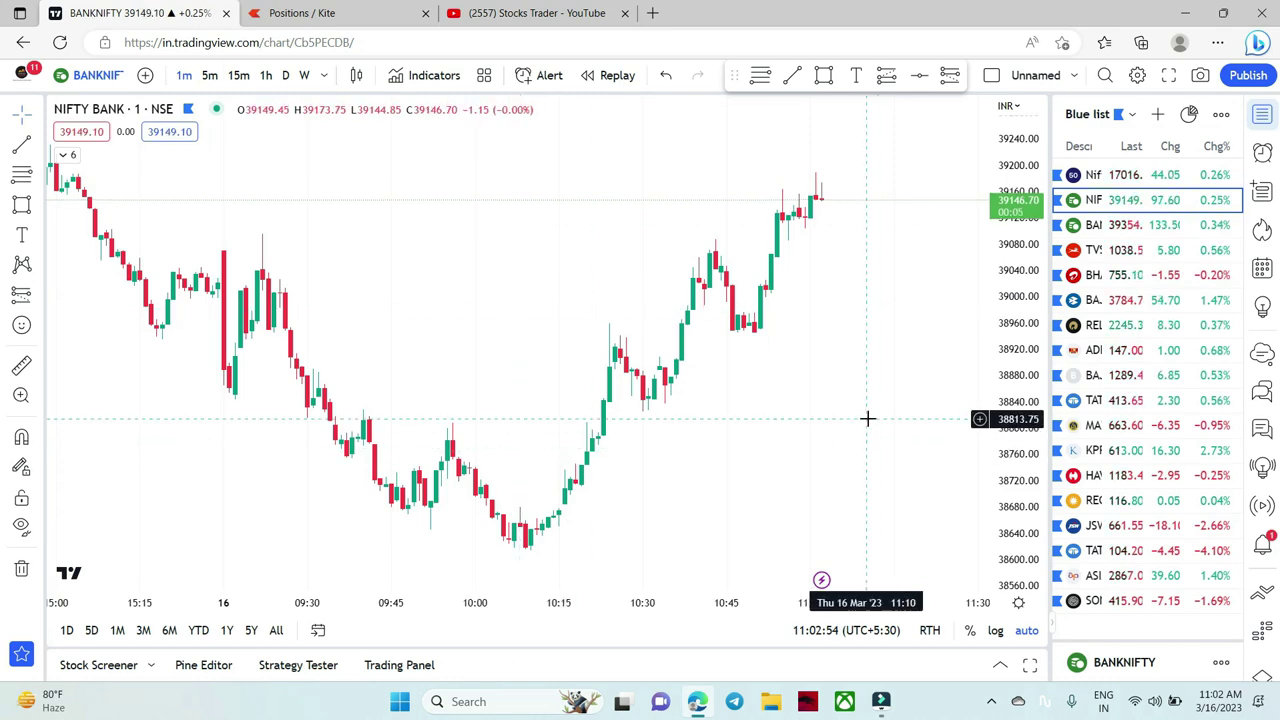
{"action": "scroll", "coordinate": [867, 419], "scroll_direction": "up", "scroll_amount": 2}
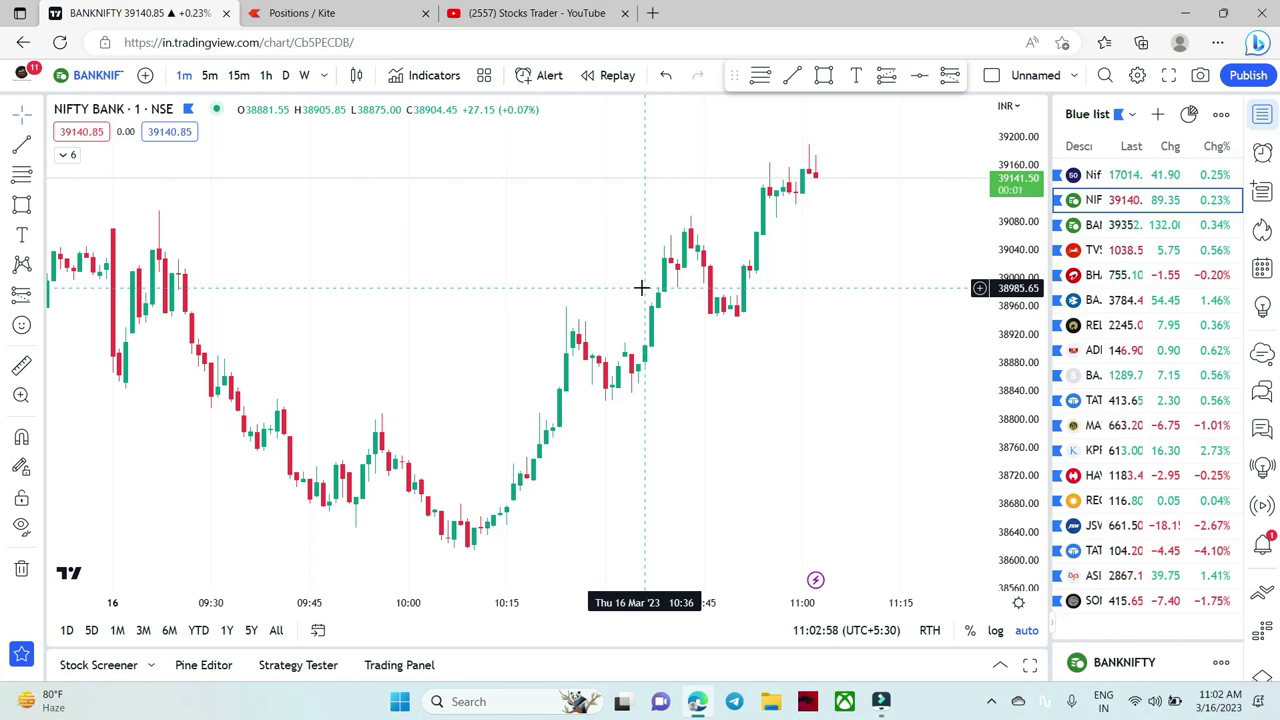
{"action": "left_click", "coordinate": [339, 12]}
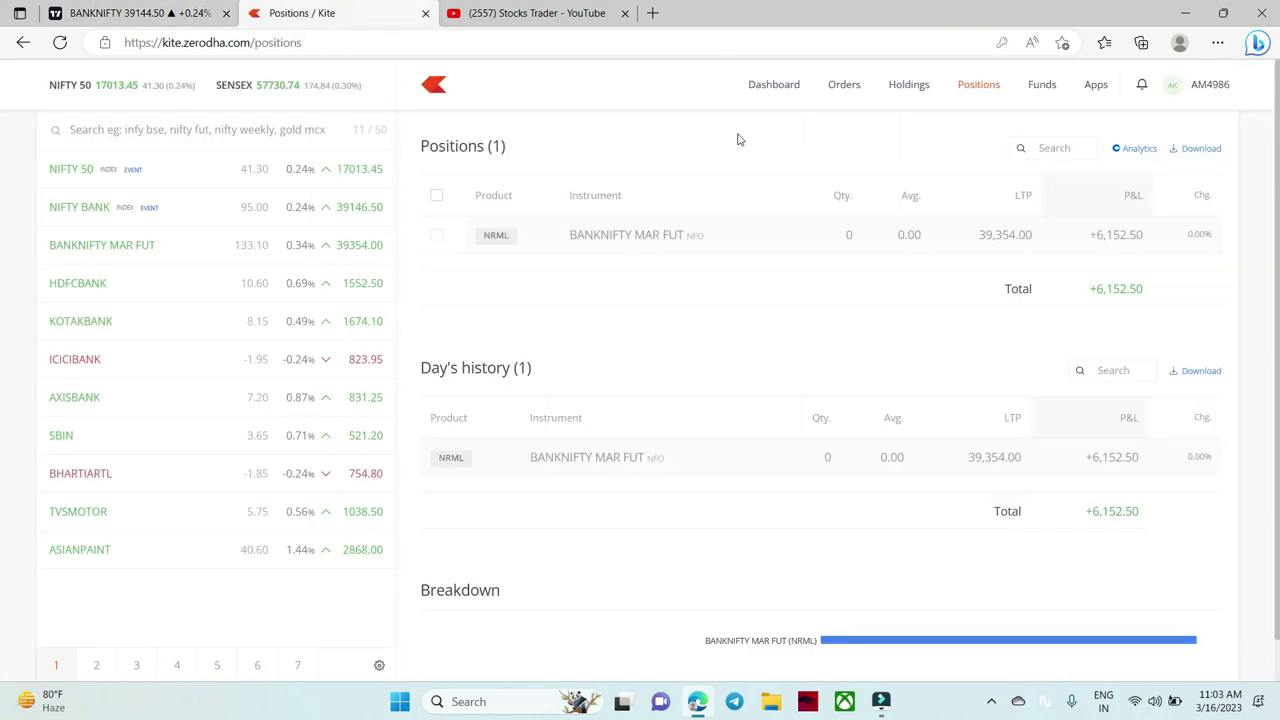
- Refresh Kite Positions to confirm +6,152.50 total P&L and review the executed orders
{"action": "left_click", "coordinate": [982, 86]}
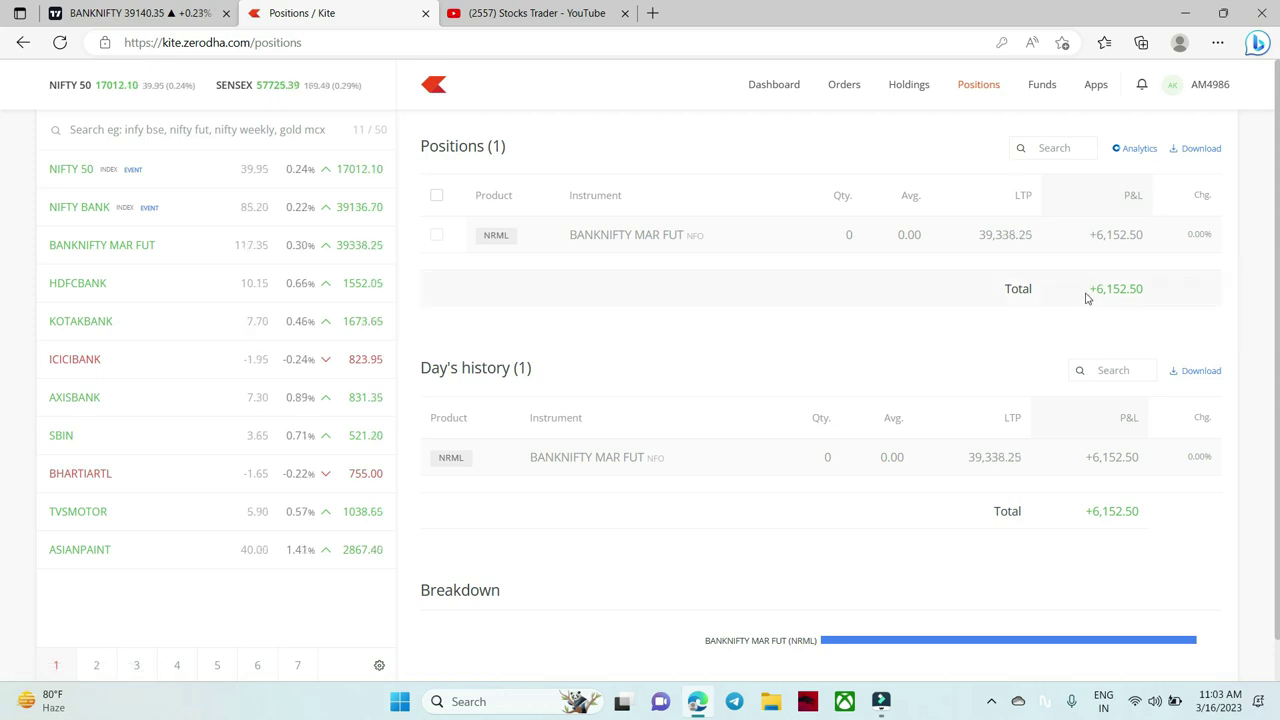
{"action": "left_click", "coordinate": [1024, 341]}
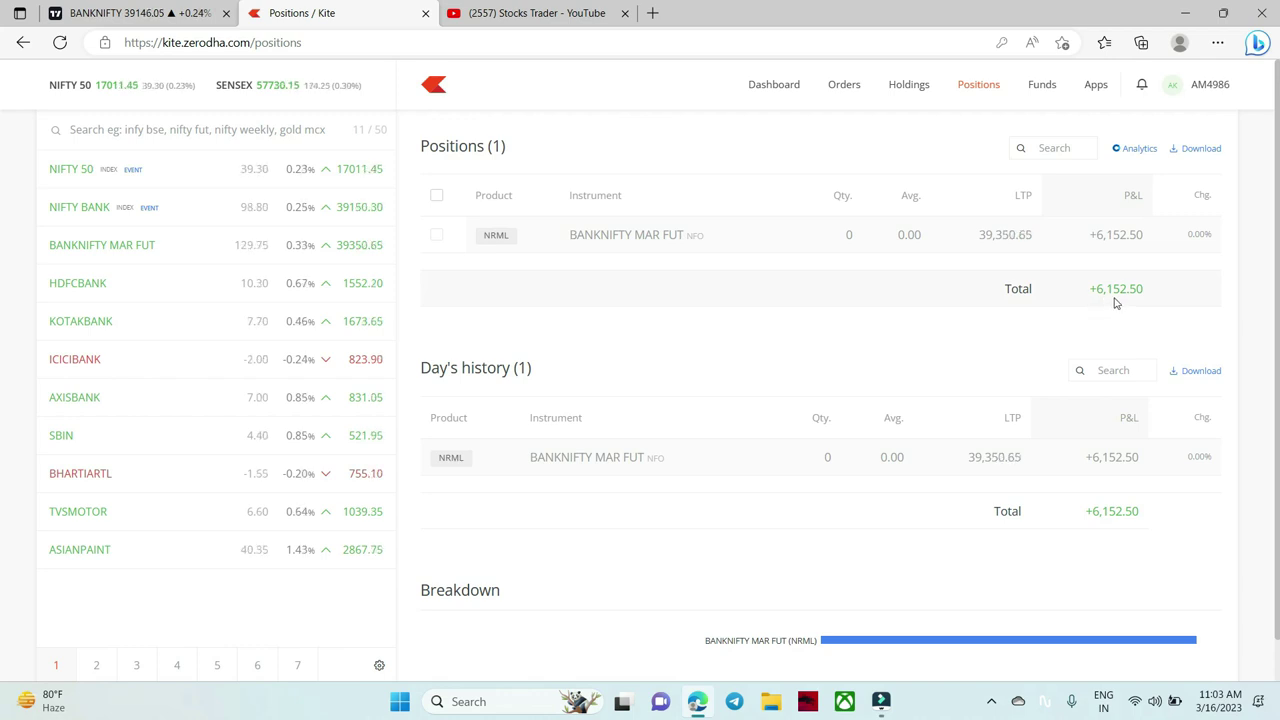
{"action": "left_click", "coordinate": [846, 84]}
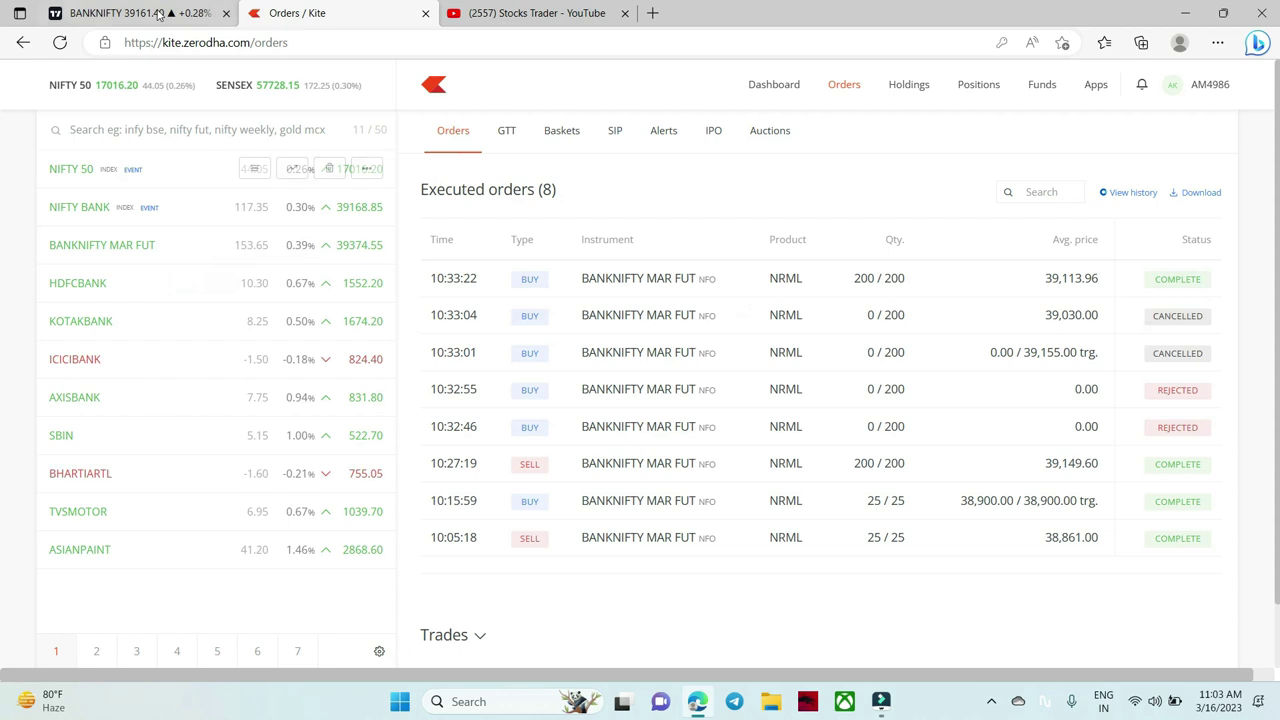
{"action": "left_click", "coordinate": [140, 13]}
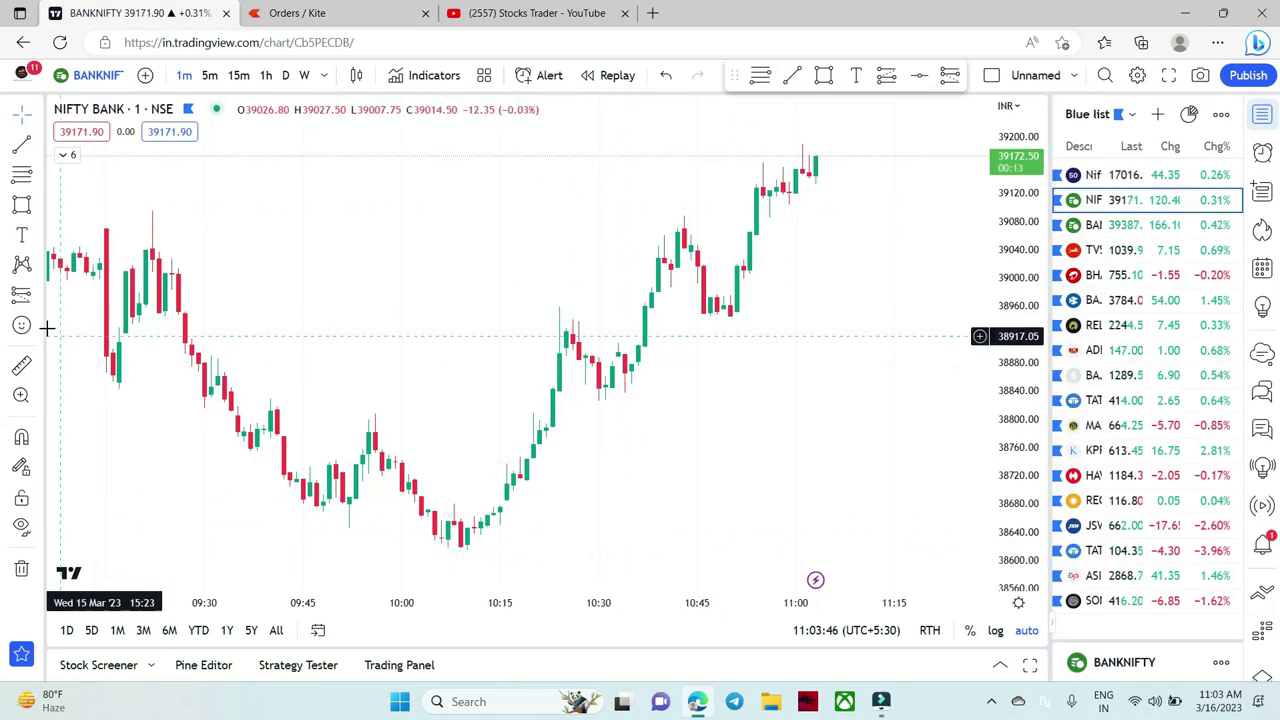
{"action": "scroll", "coordinate": [225, 359], "scroll_direction": "left", "scroll_amount": 3}
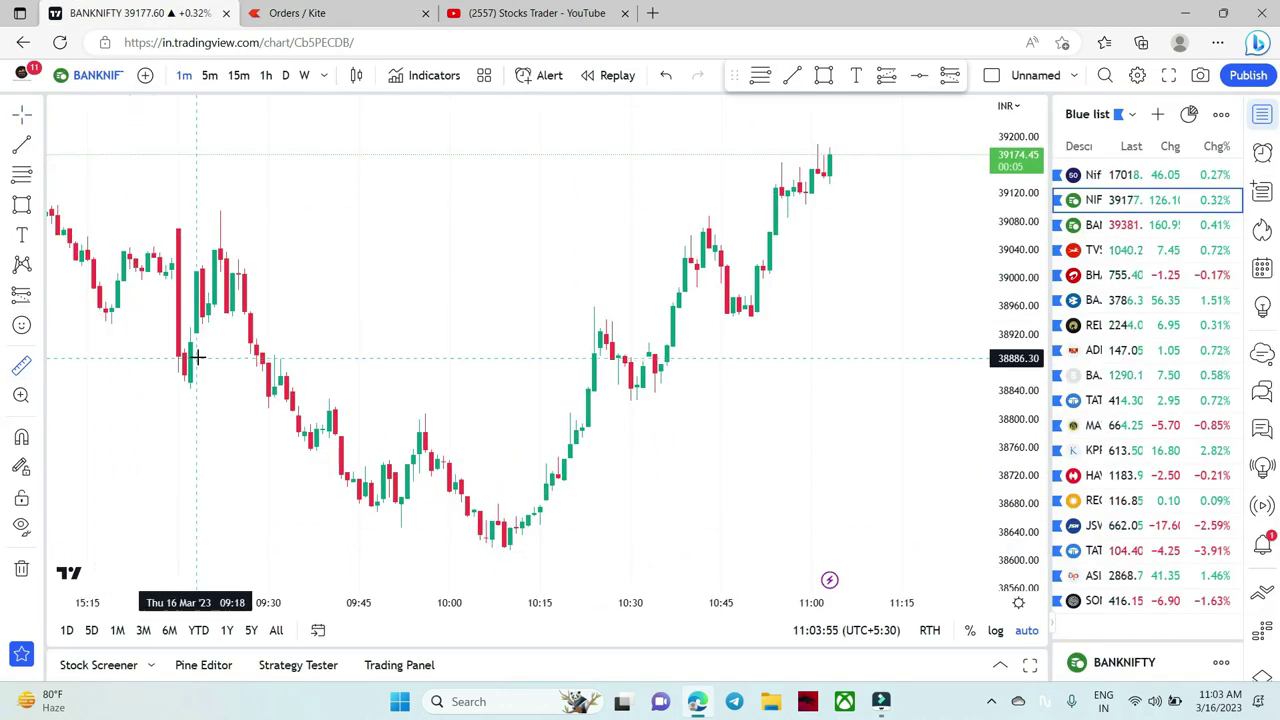
{"action": "left_click", "coordinate": [168, 233]}
{"action": "scroll", "coordinate": [300, 330], "scroll_direction": "left", "scroll_amount": 3}
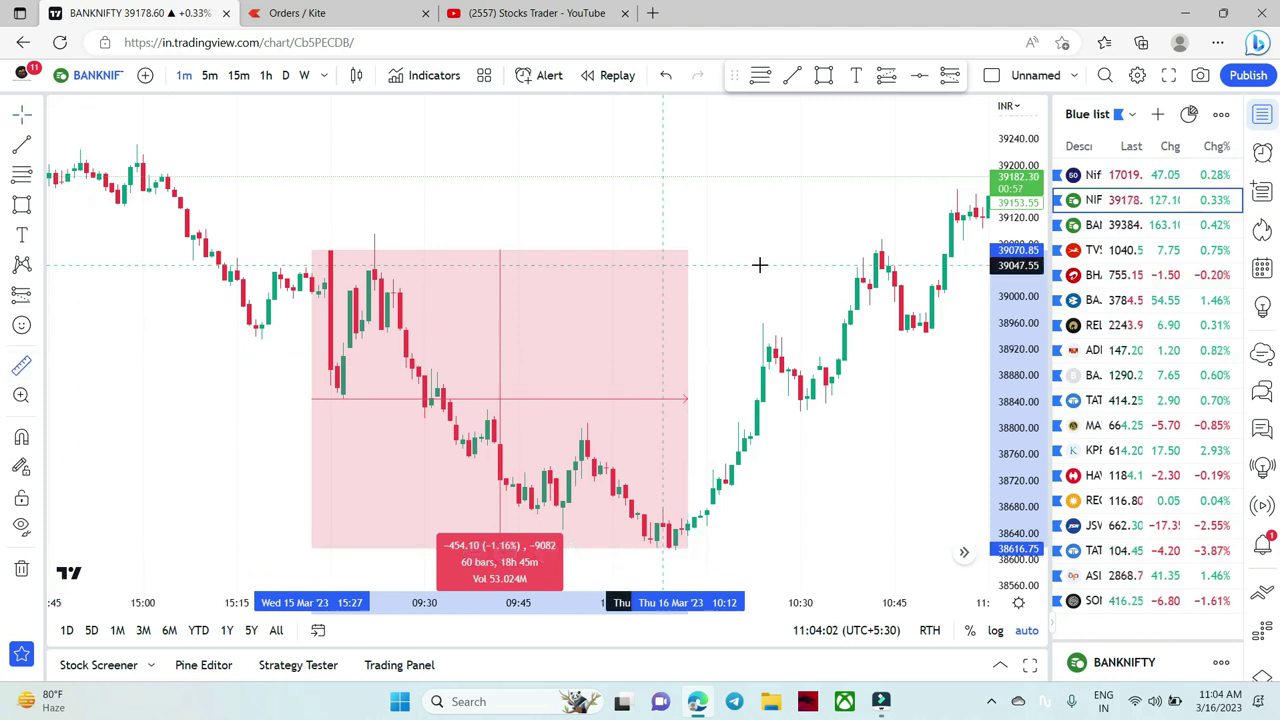
{"action": "scroll", "coordinate": [770, 264], "scroll_direction": "right", "scroll_amount": 4}
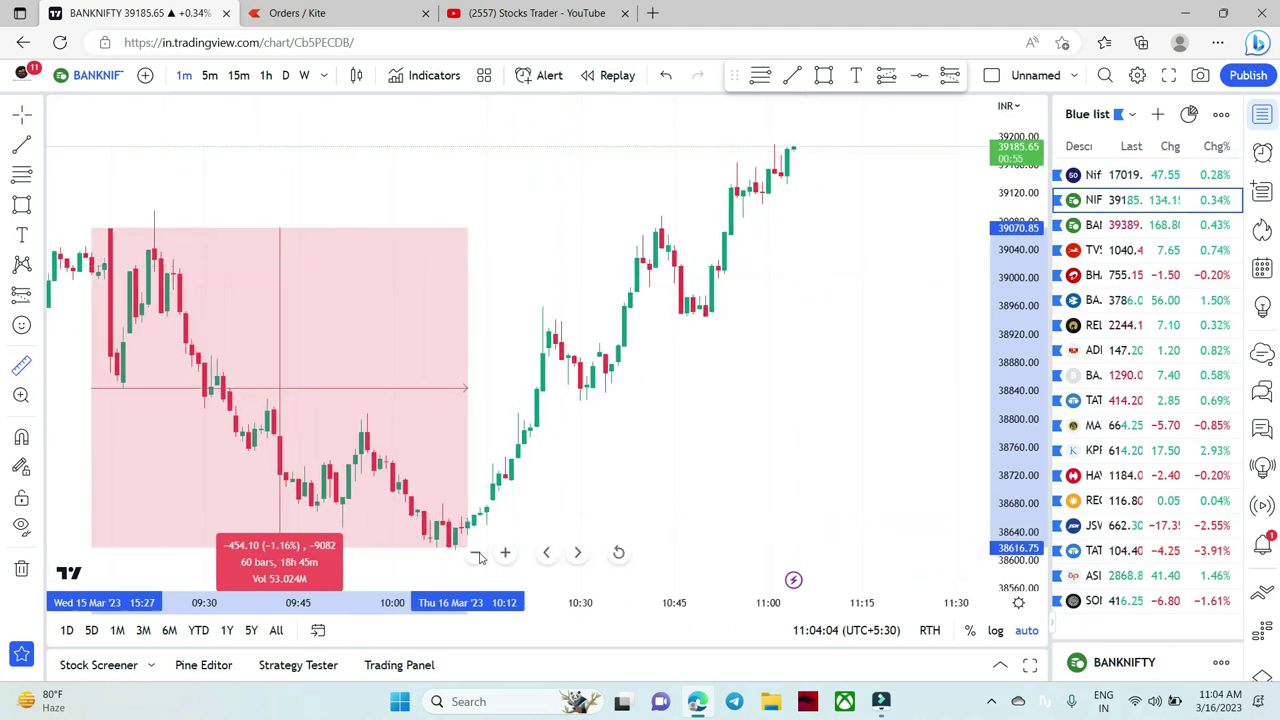
{"action": "left_click", "coordinate": [668, 548]}
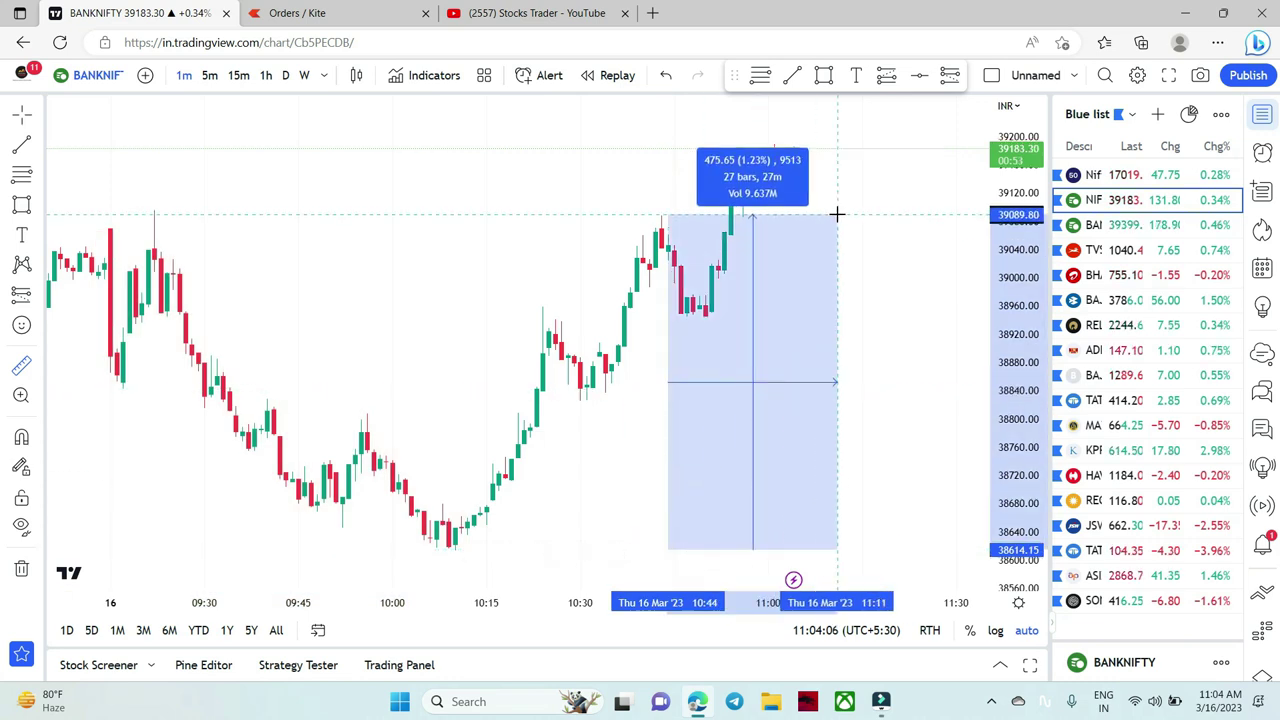
{"action": "left_click", "coordinate": [838, 147]}
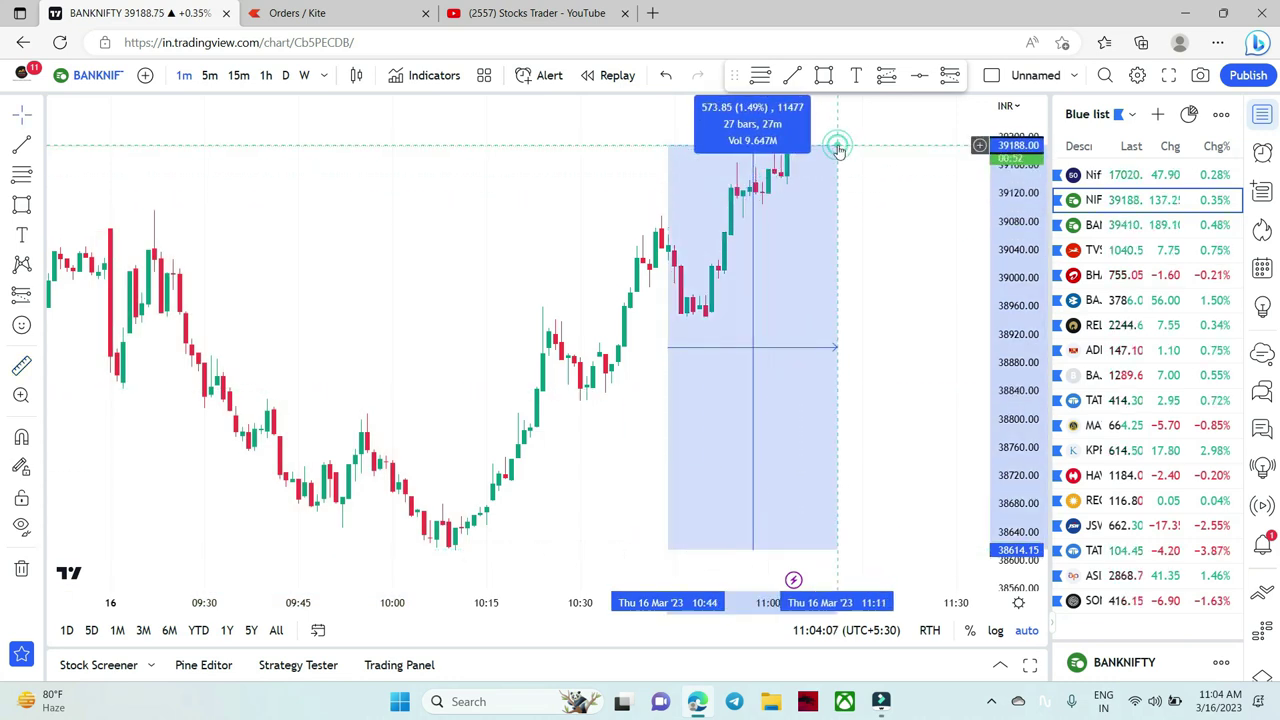
{"action": "left_click", "coordinate": [877, 228]}
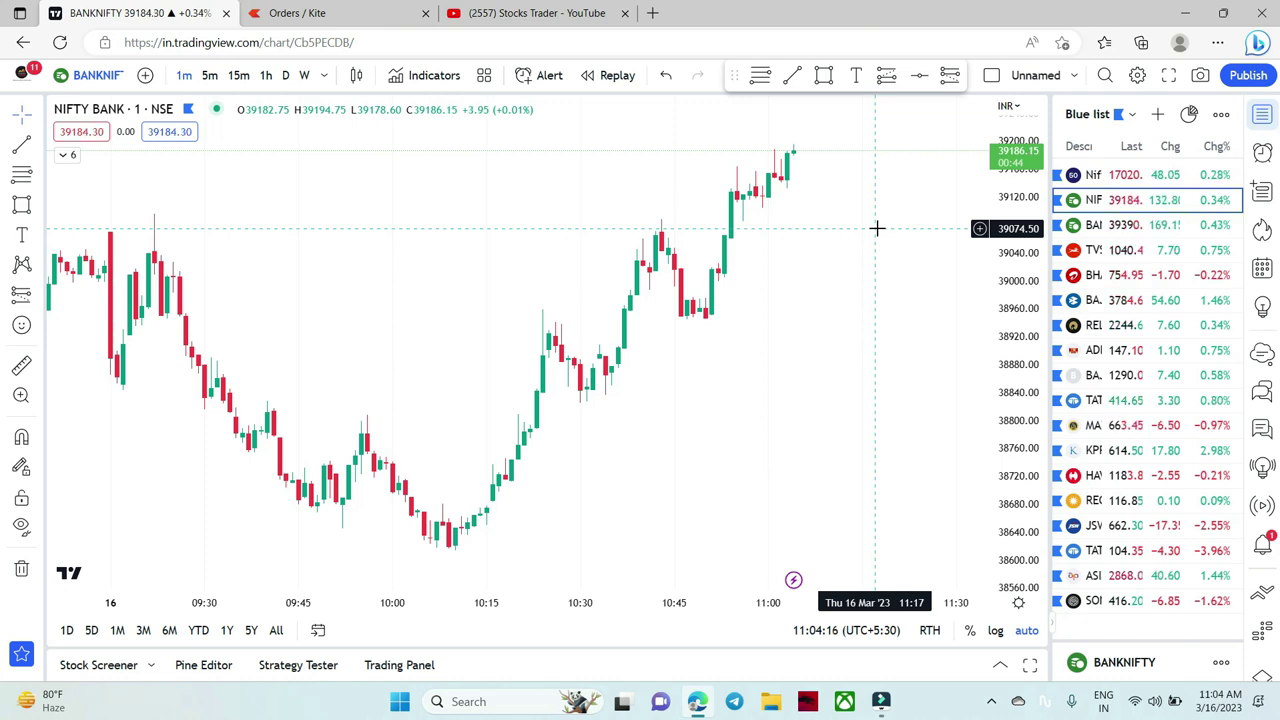
{"action": "scroll", "coordinate": [839, 303], "scroll_direction": "down", "scroll_amount": 2}
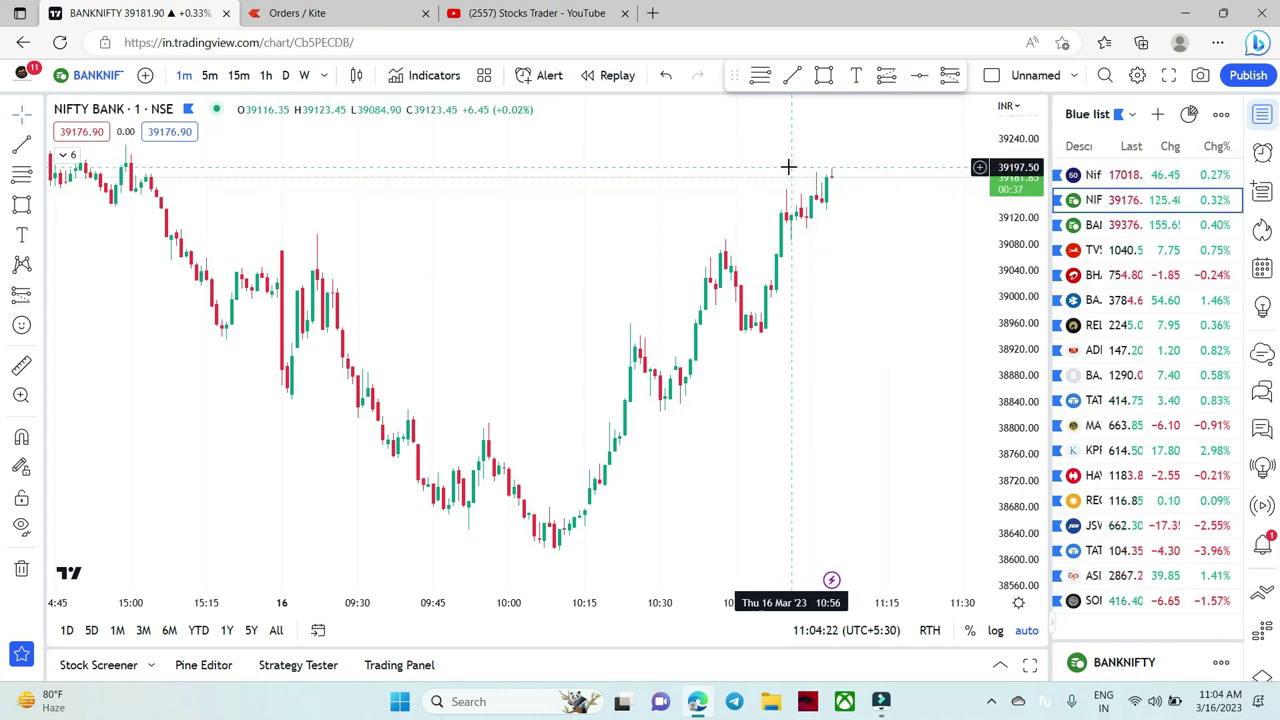
{"action": "scroll", "coordinate": [590, 200], "scroll_direction": "up", "scroll_amount": 2}
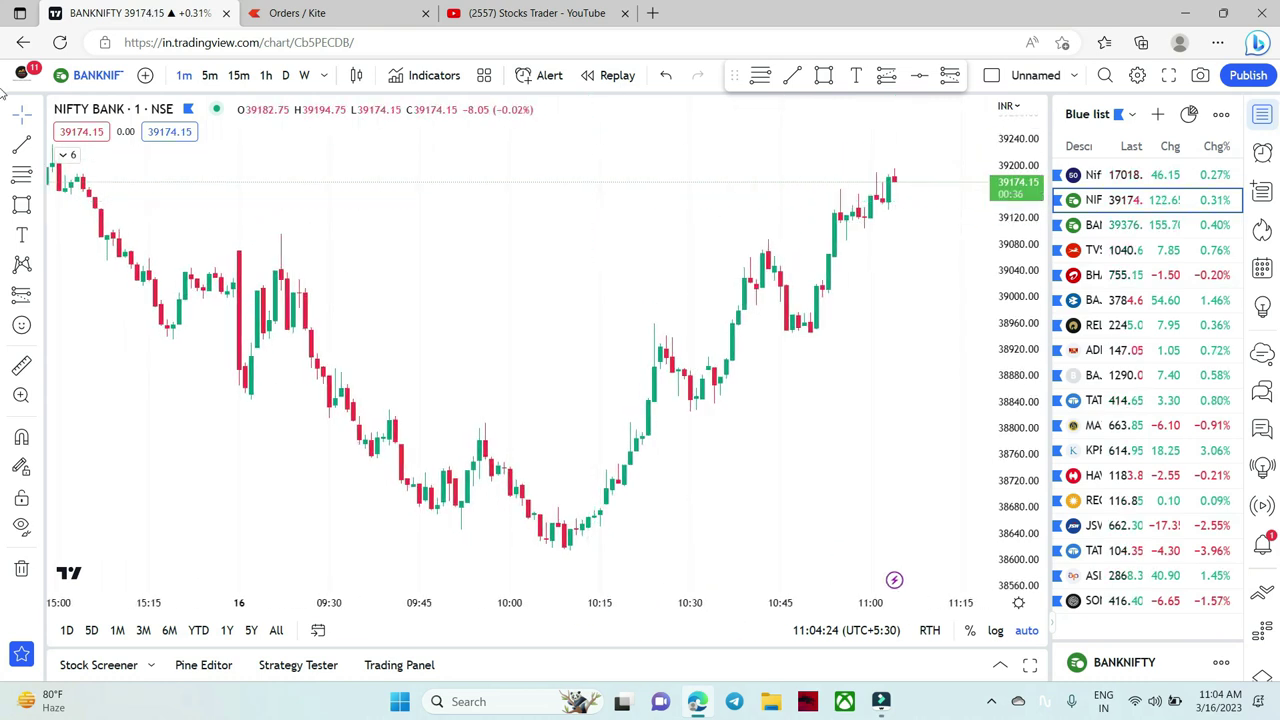
- Hide the watchlist and draw a Fibonacci retracement from the 39094.55 high to the 38616.75 low
{"action": "left_click", "coordinate": [1262, 114]}
{"action": "scroll", "coordinate": [842, 228], "scroll_direction": "up", "scroll_amount": 1}
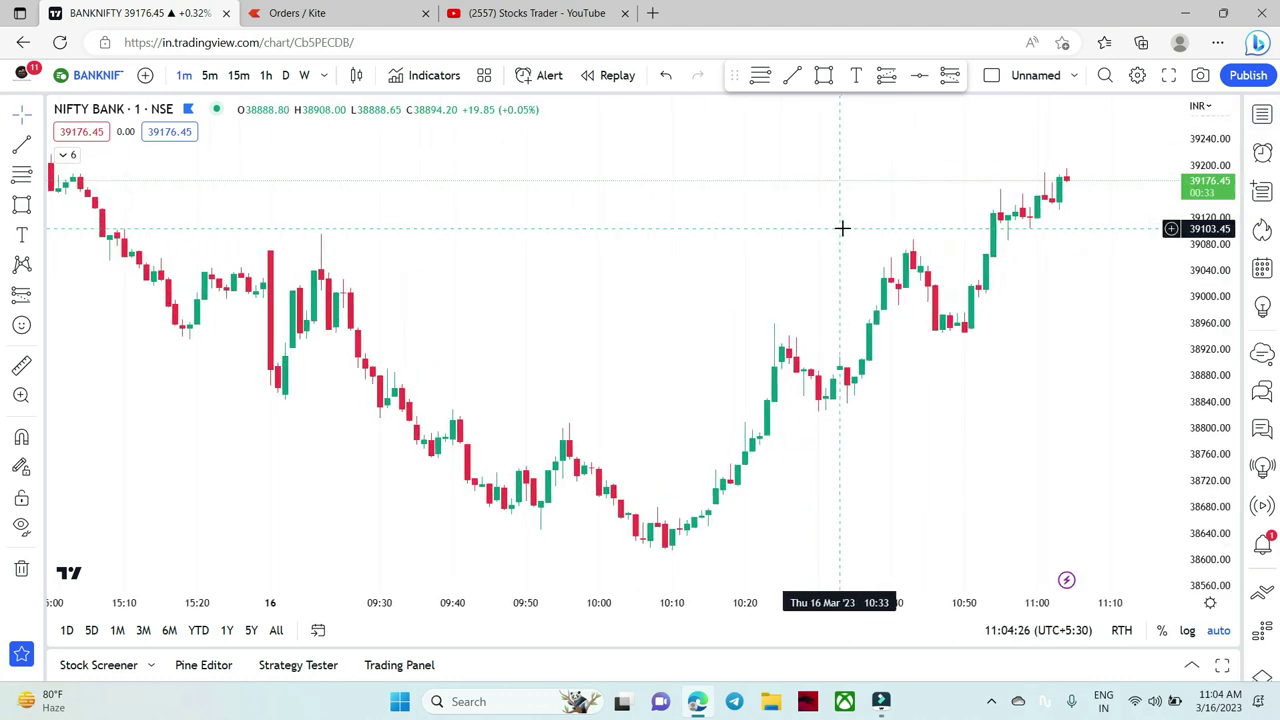
{"action": "left_click", "coordinate": [758, 78]}
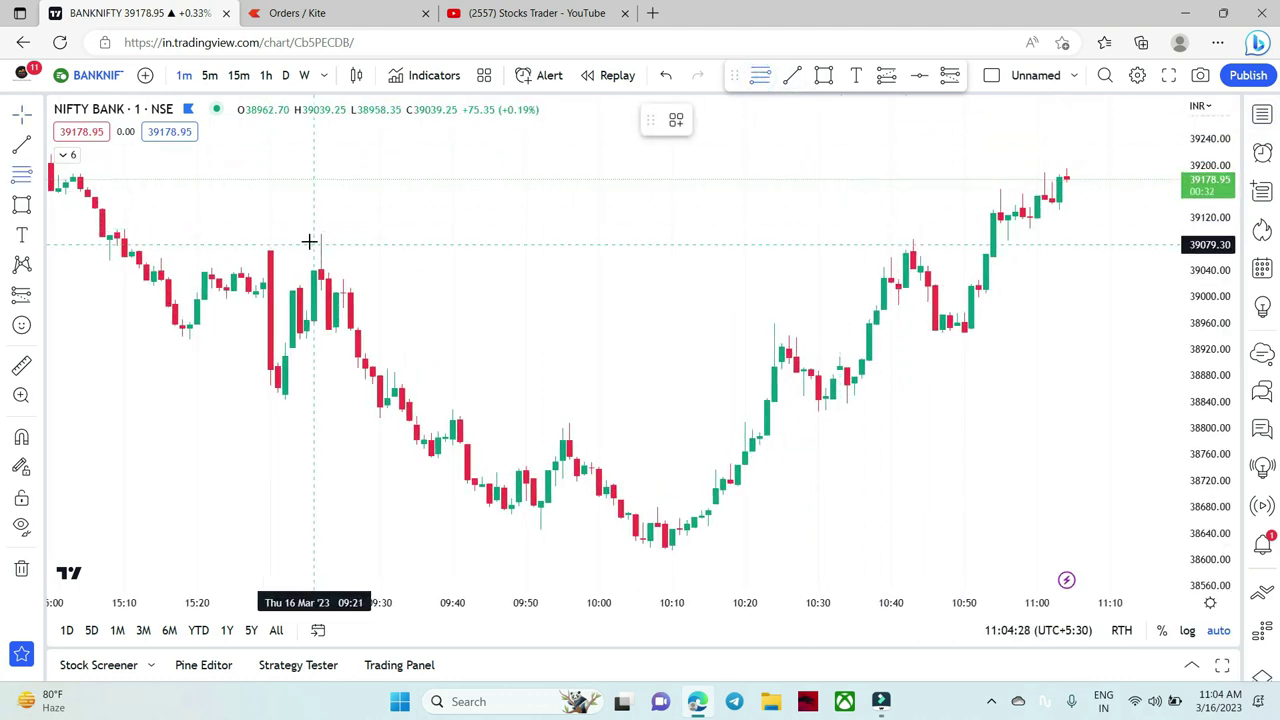
{"action": "left_click", "coordinate": [292, 234]}
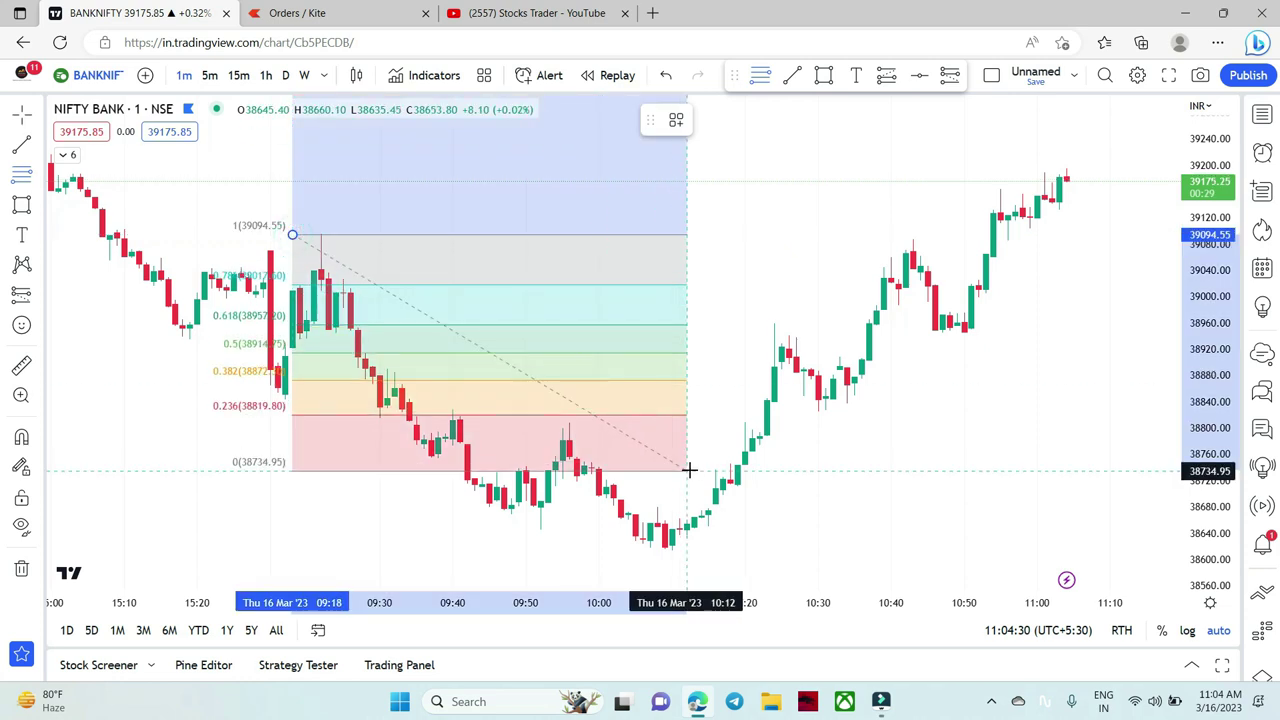
{"action": "left_click", "coordinate": [872, 551]}
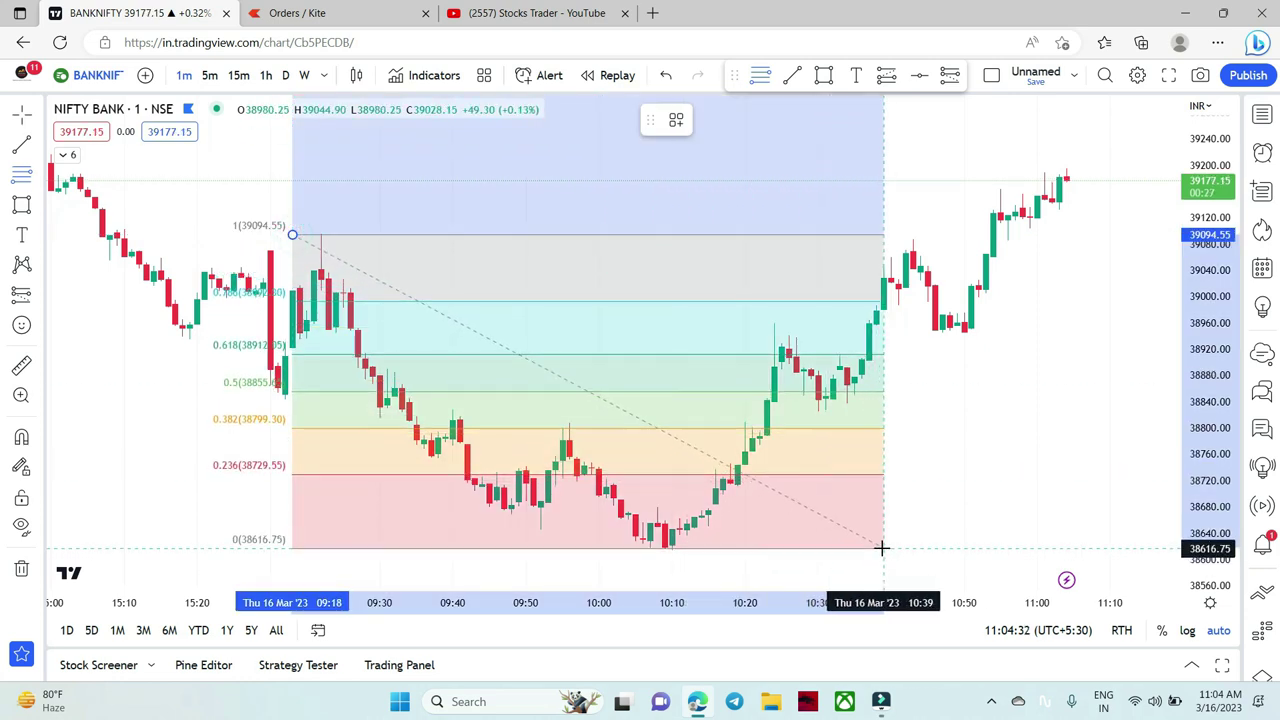
{"action": "left_click", "coordinate": [883, 548]}
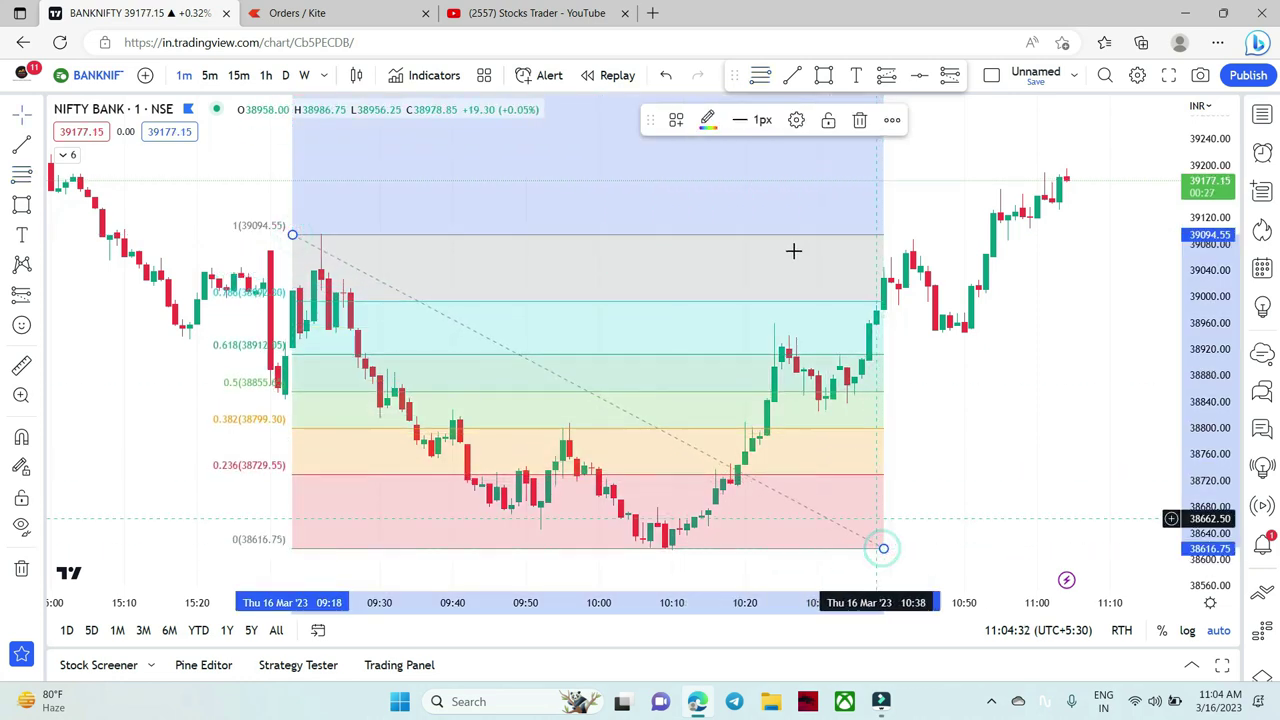
- Draw the yellow zone rectangle between the 0.618 and 0.5 Fibonacci levels
{"action": "left_click", "coordinate": [824, 75]}
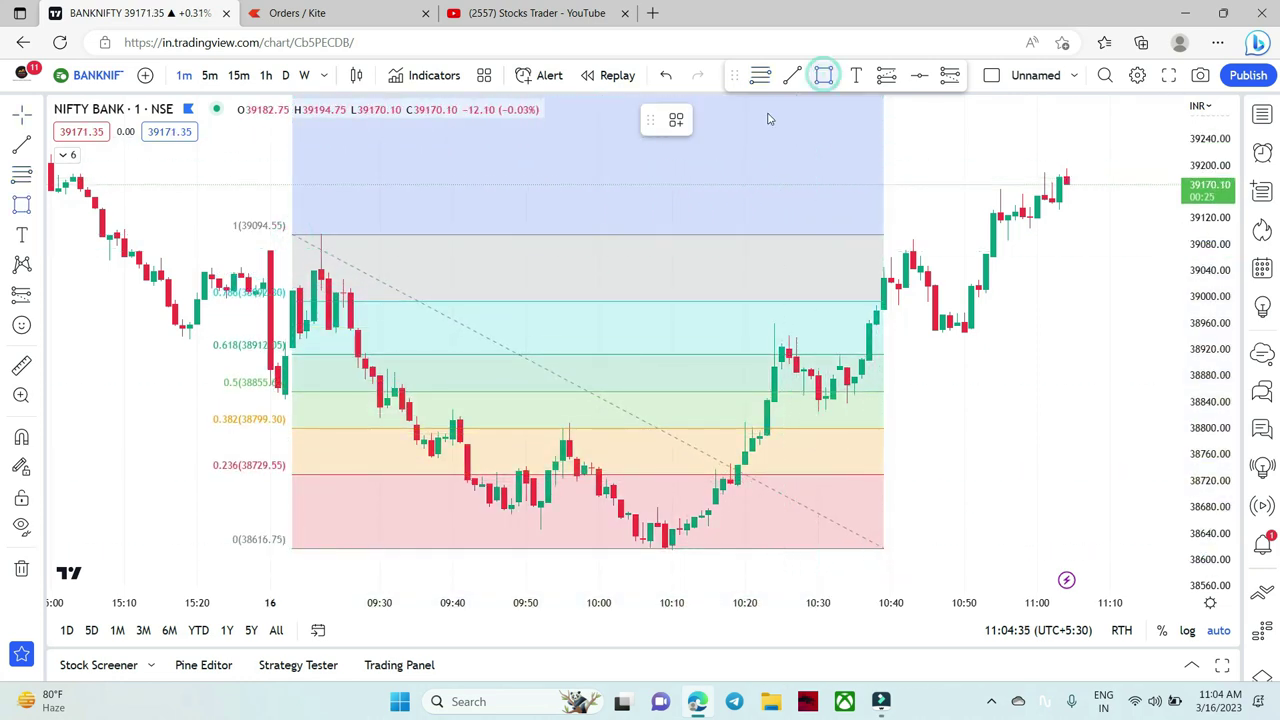
{"action": "left_click", "coordinate": [190, 354]}
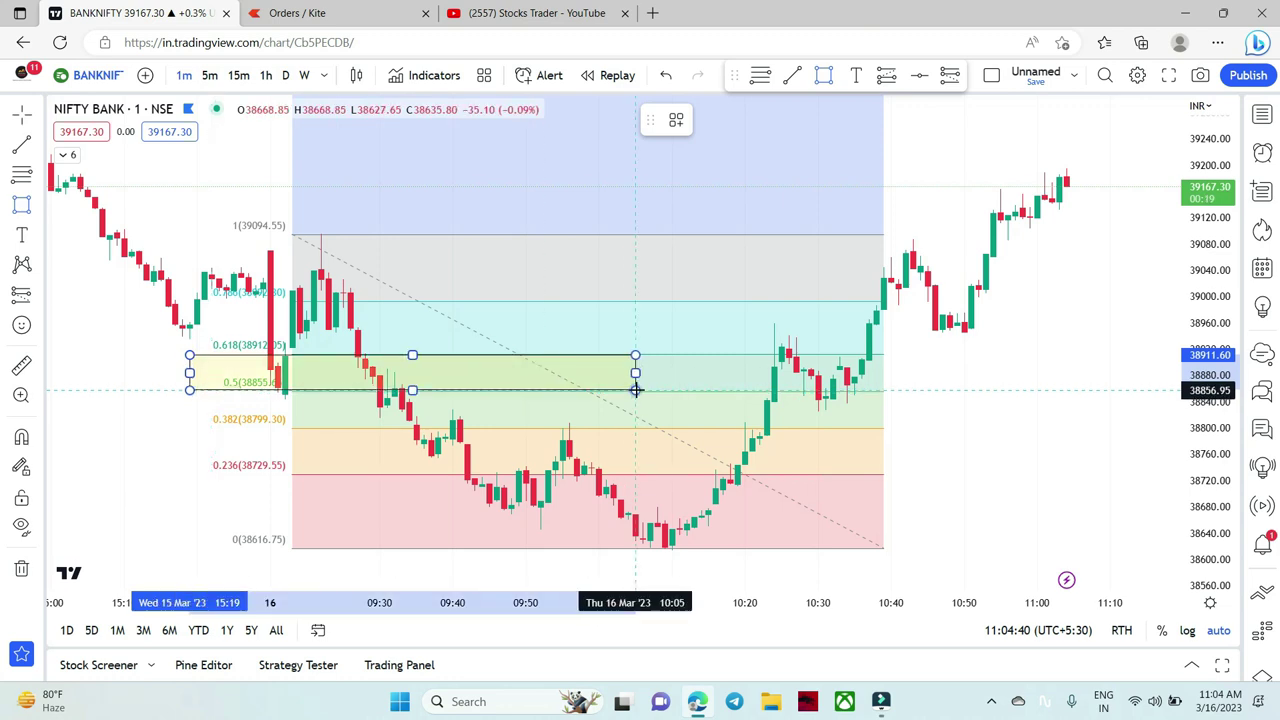
{"action": "left_click", "coordinate": [948, 392]}
{"action": "left_click", "coordinate": [1006, 424]}
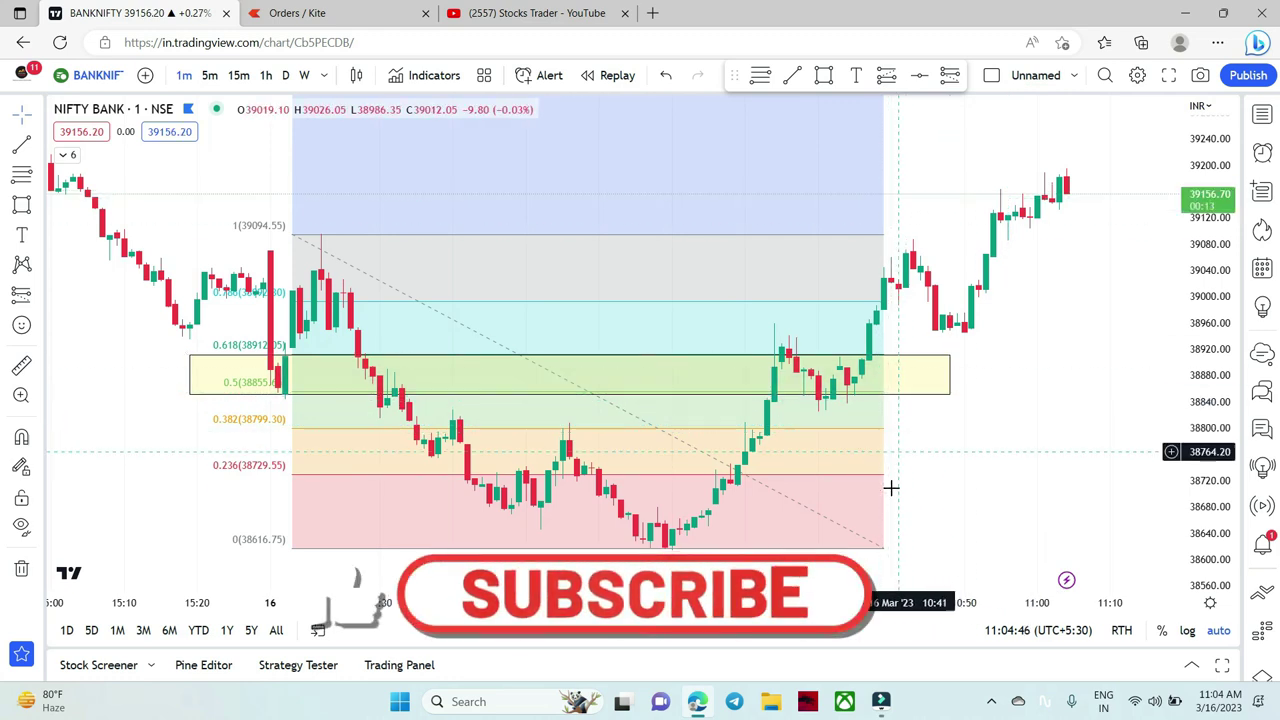
- Delete the Fibonacci retracement, leaving only the yellow zone
{"action": "left_click", "coordinate": [881, 550]}
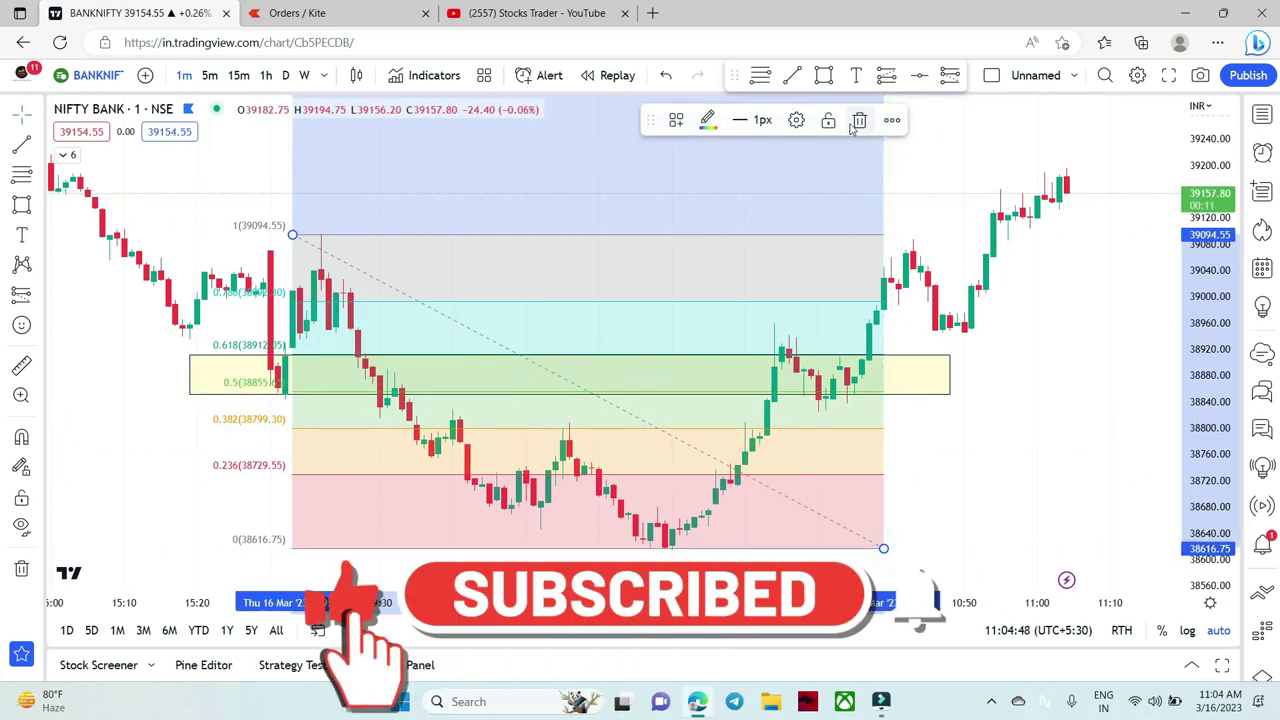
{"action": "left_click", "coordinate": [852, 120]}
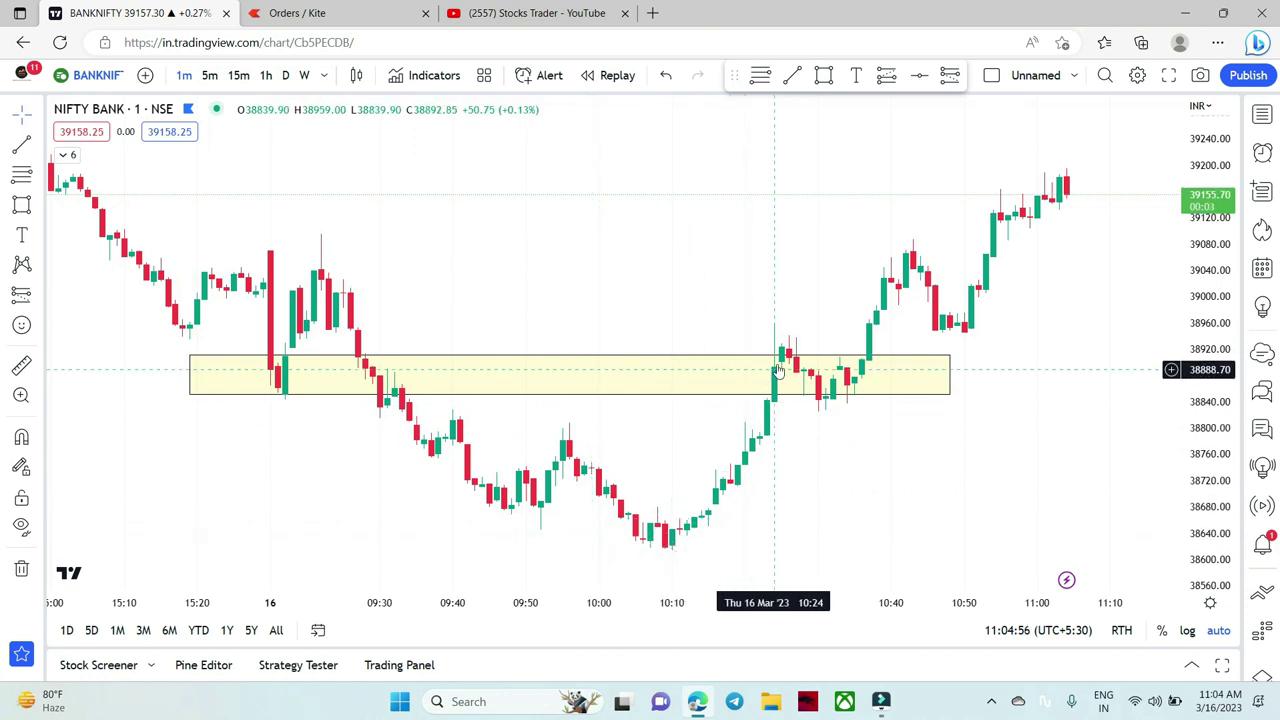
{"action": "scroll", "coordinate": [787, 351], "scroll_direction": "up", "scroll_amount": 1}
- Narrow the long position's stop zone to about 39162
{"action": "left_click", "coordinate": [752, 347]}
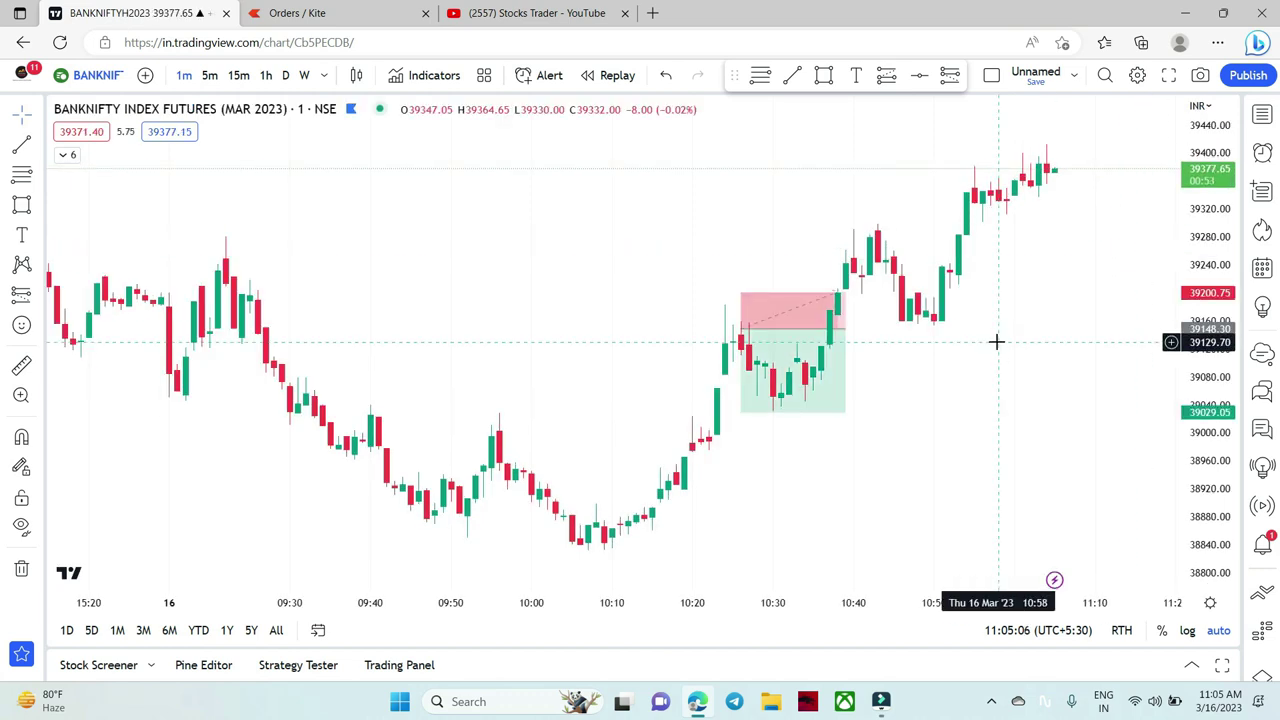
{"action": "scroll", "coordinate": [997, 340], "scroll_direction": "down", "scroll_amount": 2}
{"action": "scroll", "coordinate": [706, 281], "scroll_direction": "up", "scroll_amount": 3}
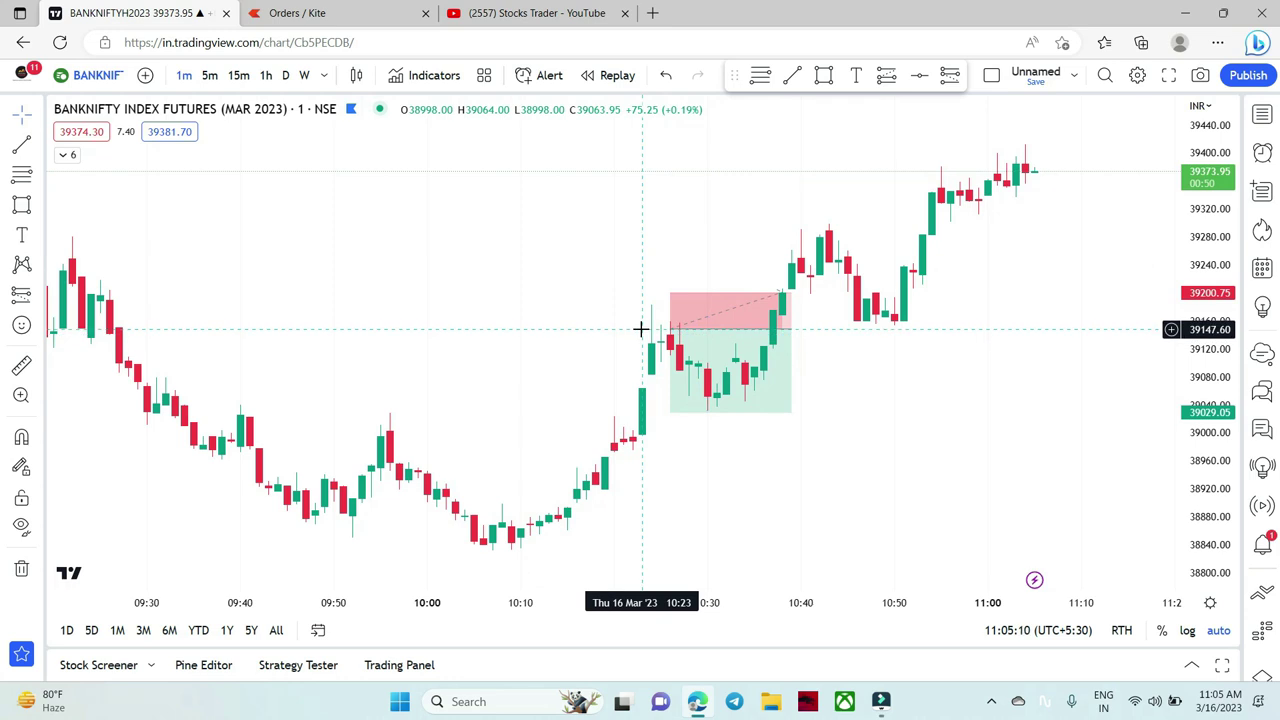
{"action": "left_click", "coordinate": [670, 332]}
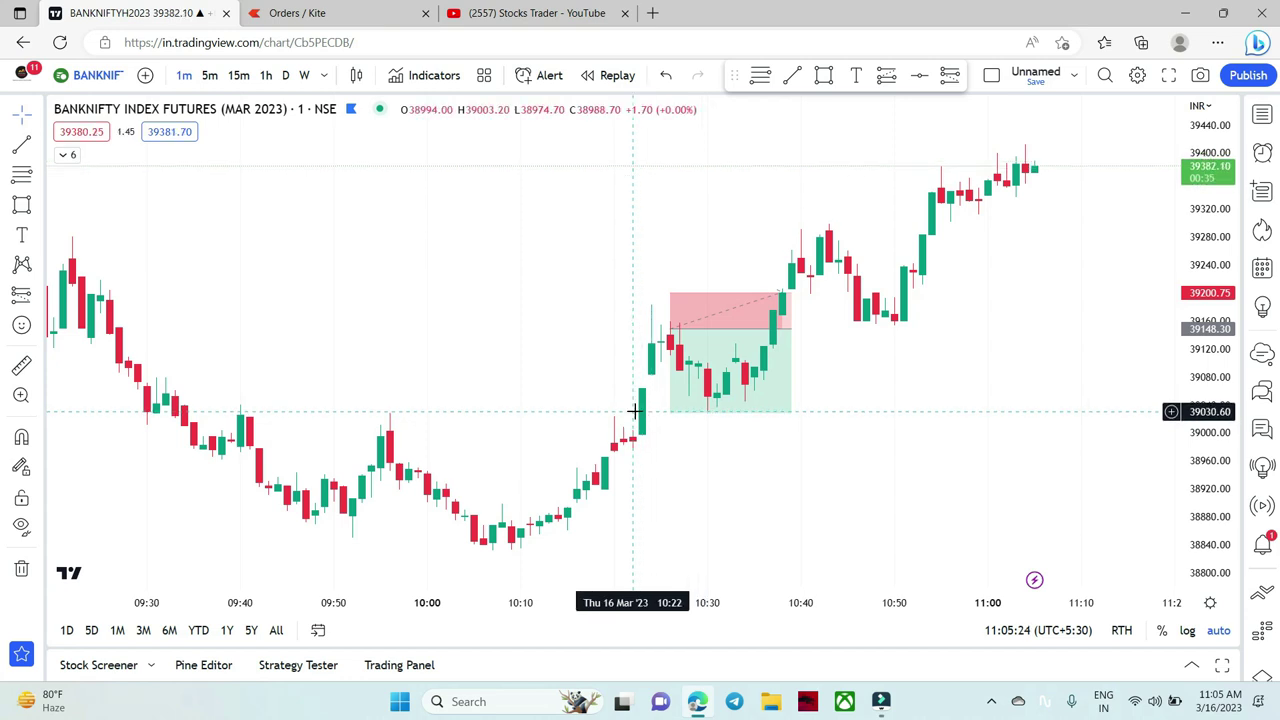
{"action": "left_click", "coordinate": [710, 412]}
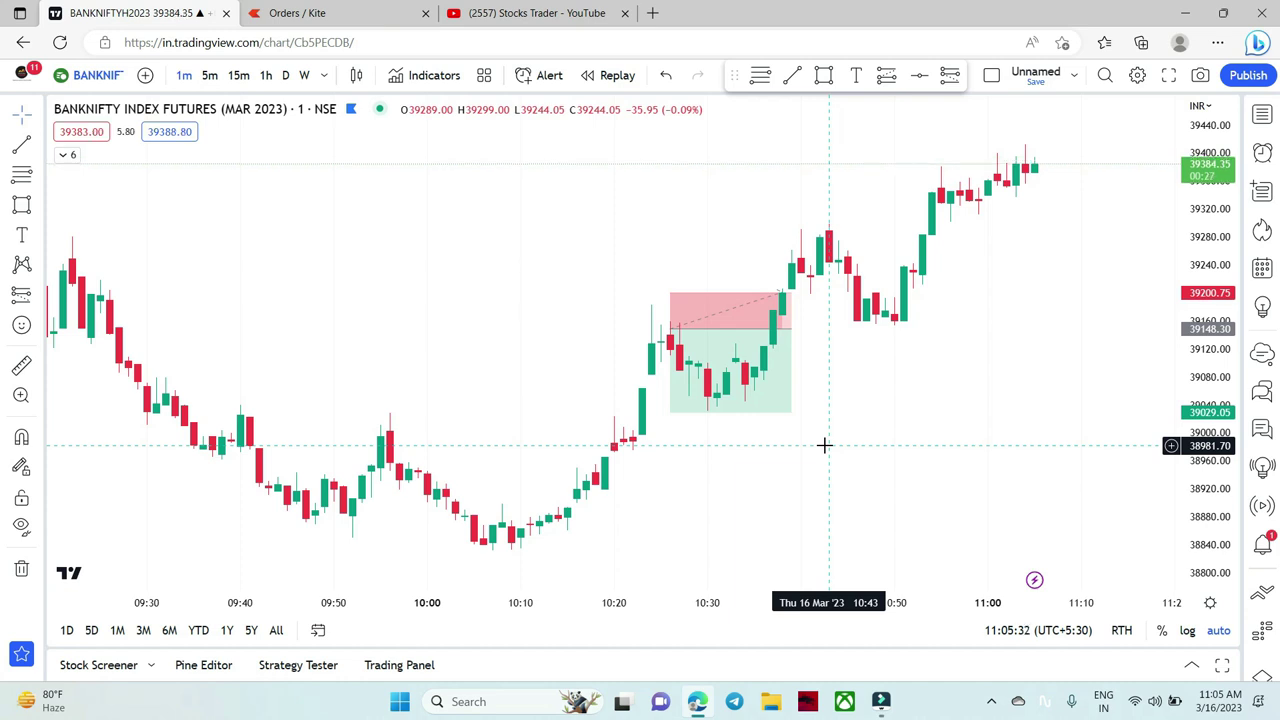
{"action": "mouse_move", "coordinate": [730, 352]}
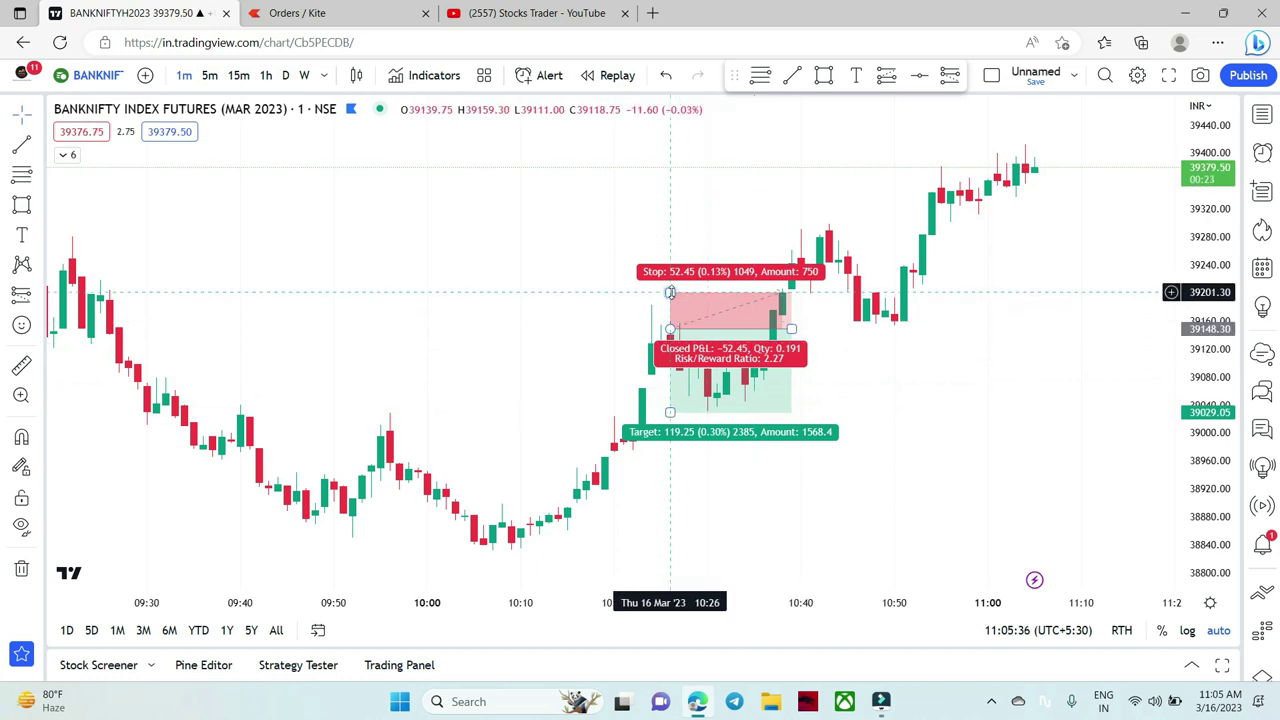
{"action": "left_click_drag", "start_coordinate": [670, 292], "coordinate": [670, 331]}
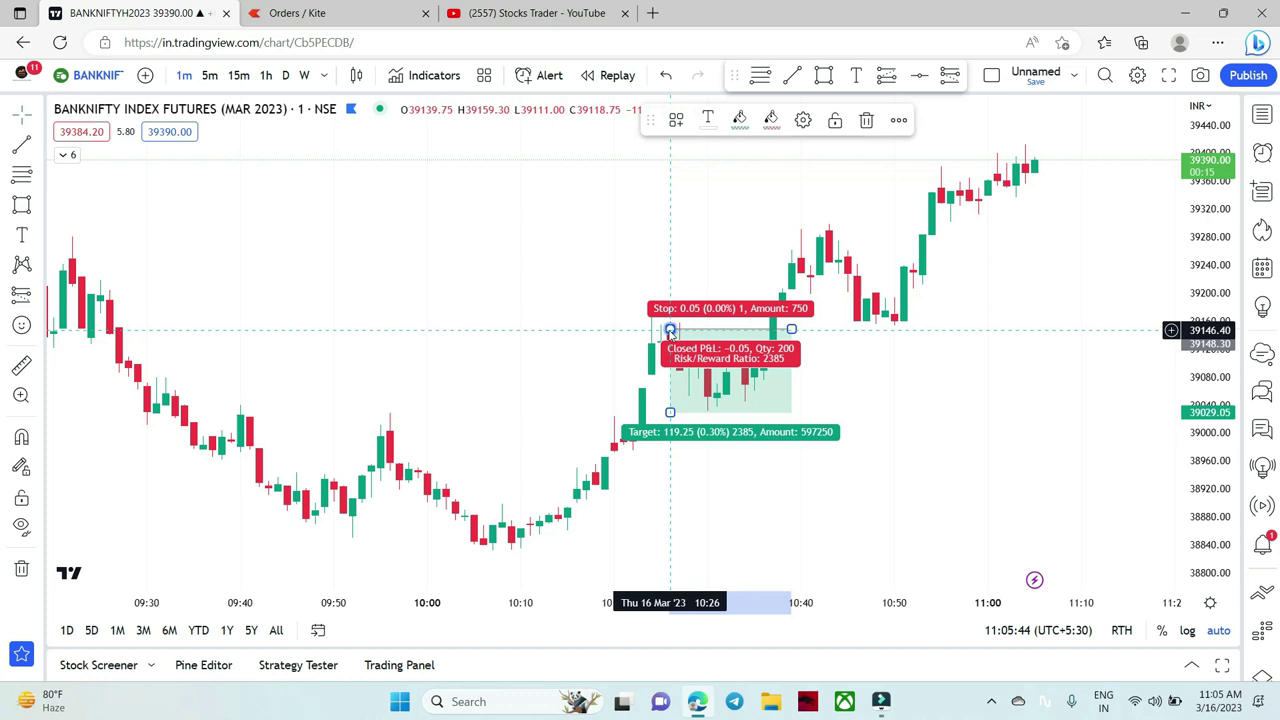
{"action": "left_click", "coordinate": [850, 354]}
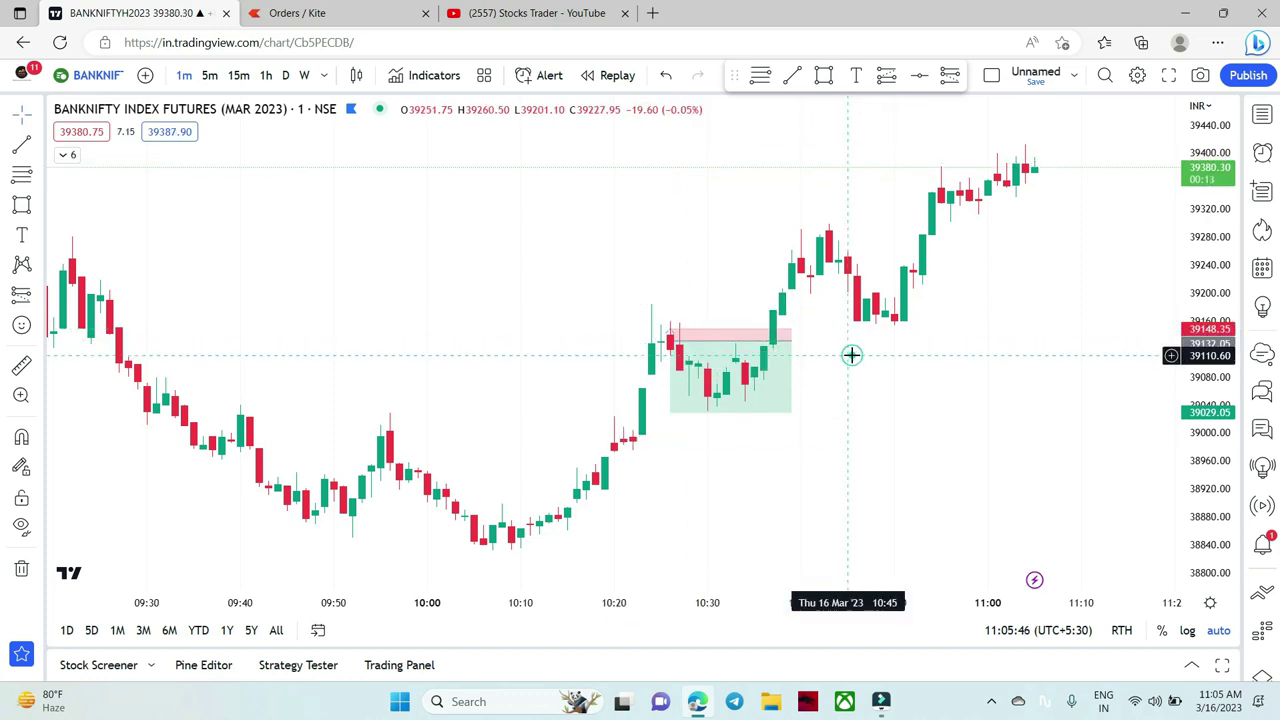
- Check the Kite Positions page showing +6,152.50 P&L, then return to TradingView
{"action": "mouse_move", "coordinate": [777, 367]}
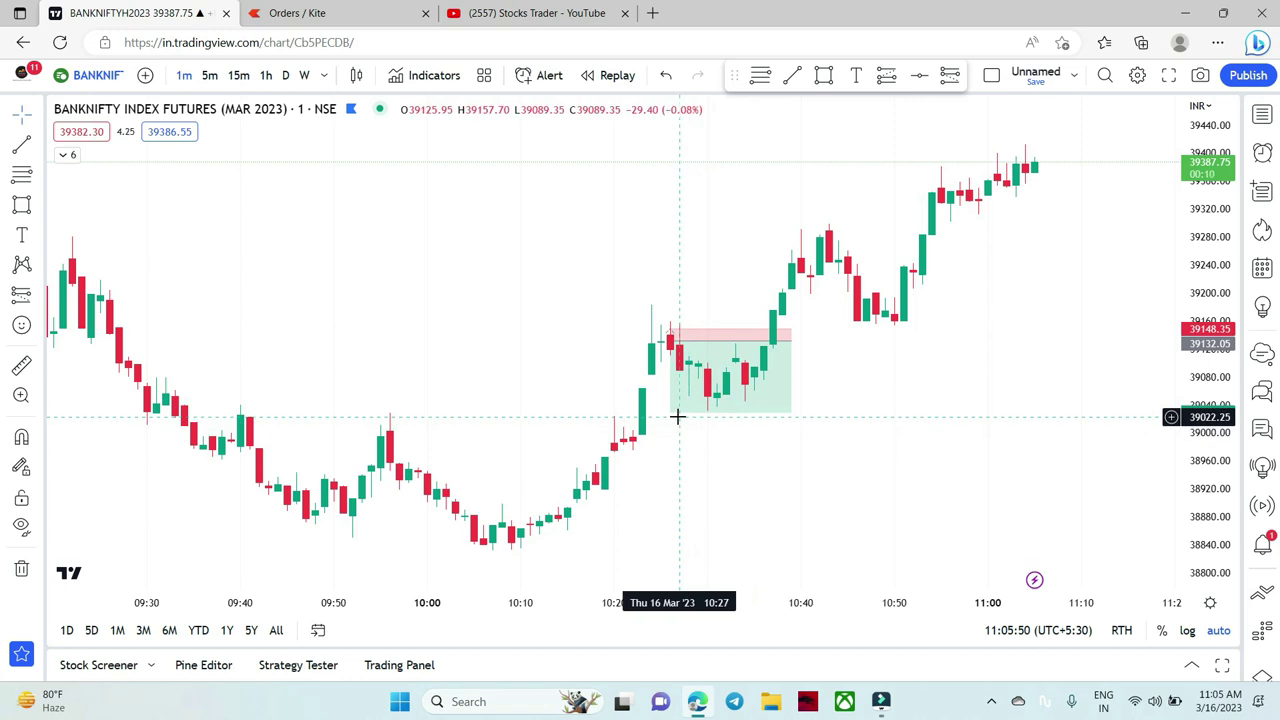
{"action": "scroll", "coordinate": [734, 457], "scroll_direction": "down", "scroll_amount": 1}
{"action": "mouse_move", "coordinate": [758, 398]}
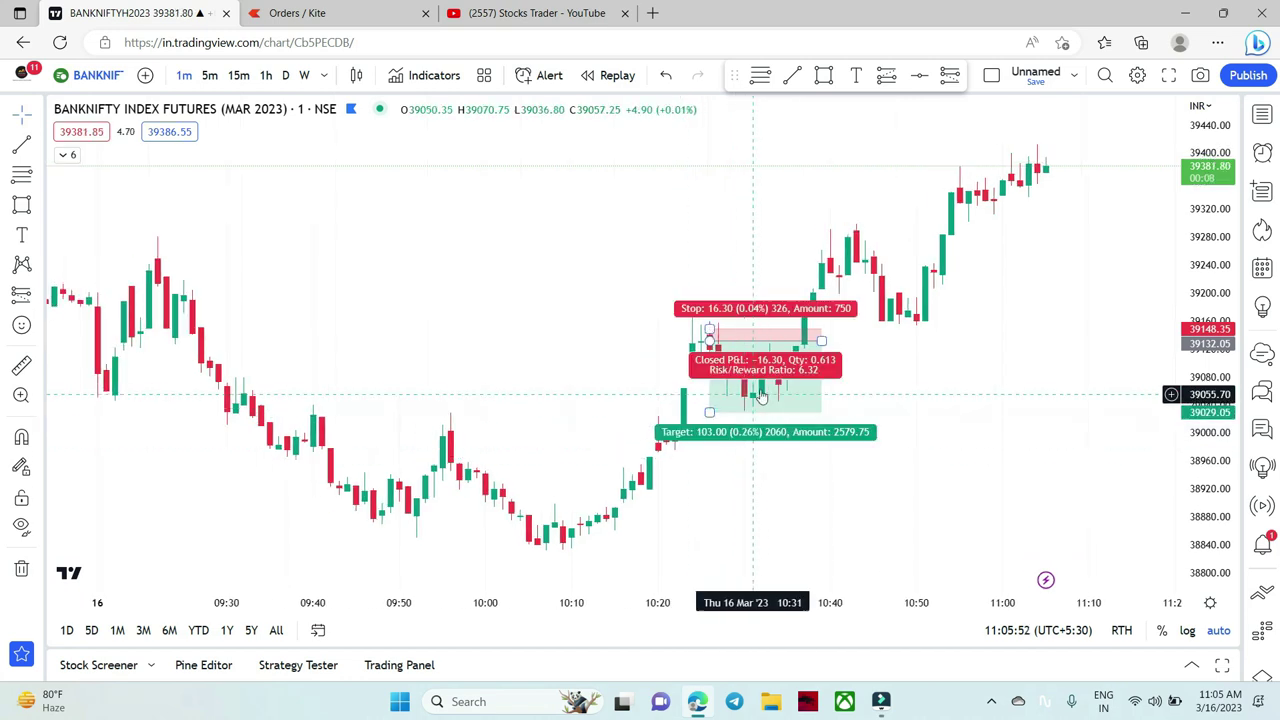
{"action": "left_click", "coordinate": [333, 9]}
{"action": "left_click", "coordinate": [980, 86]}
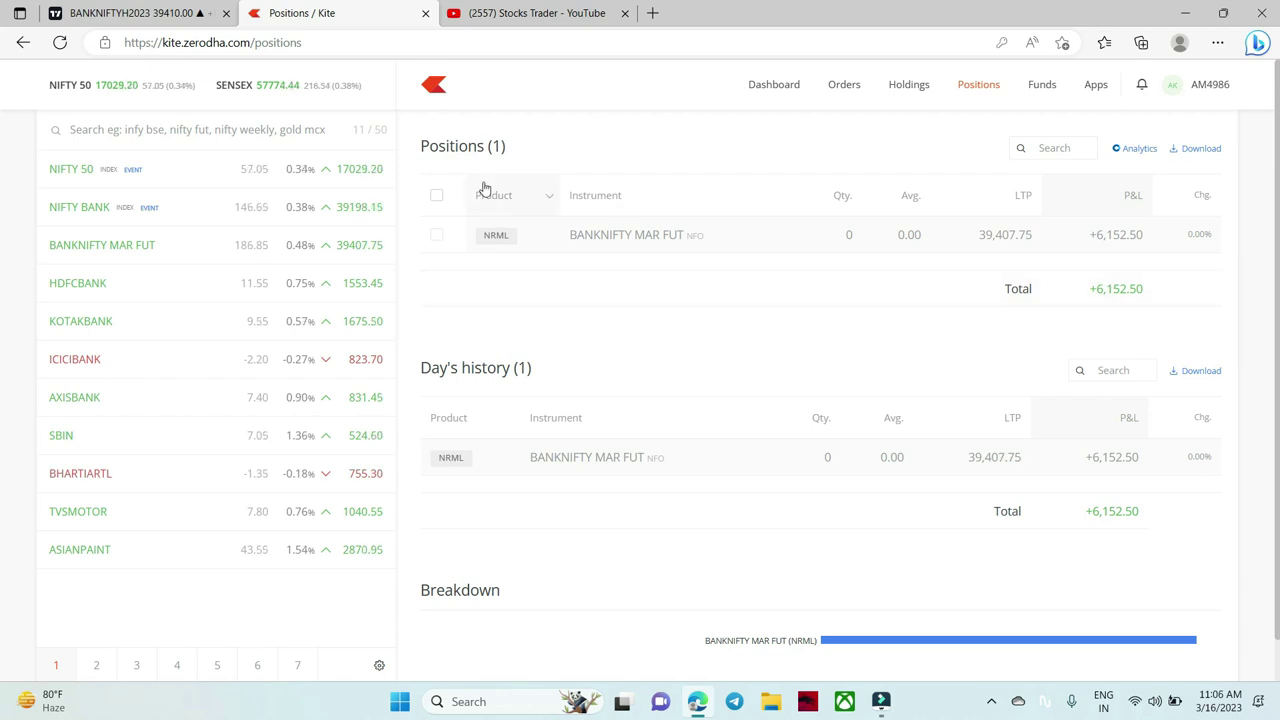
{"action": "left_click", "coordinate": [130, 12]}
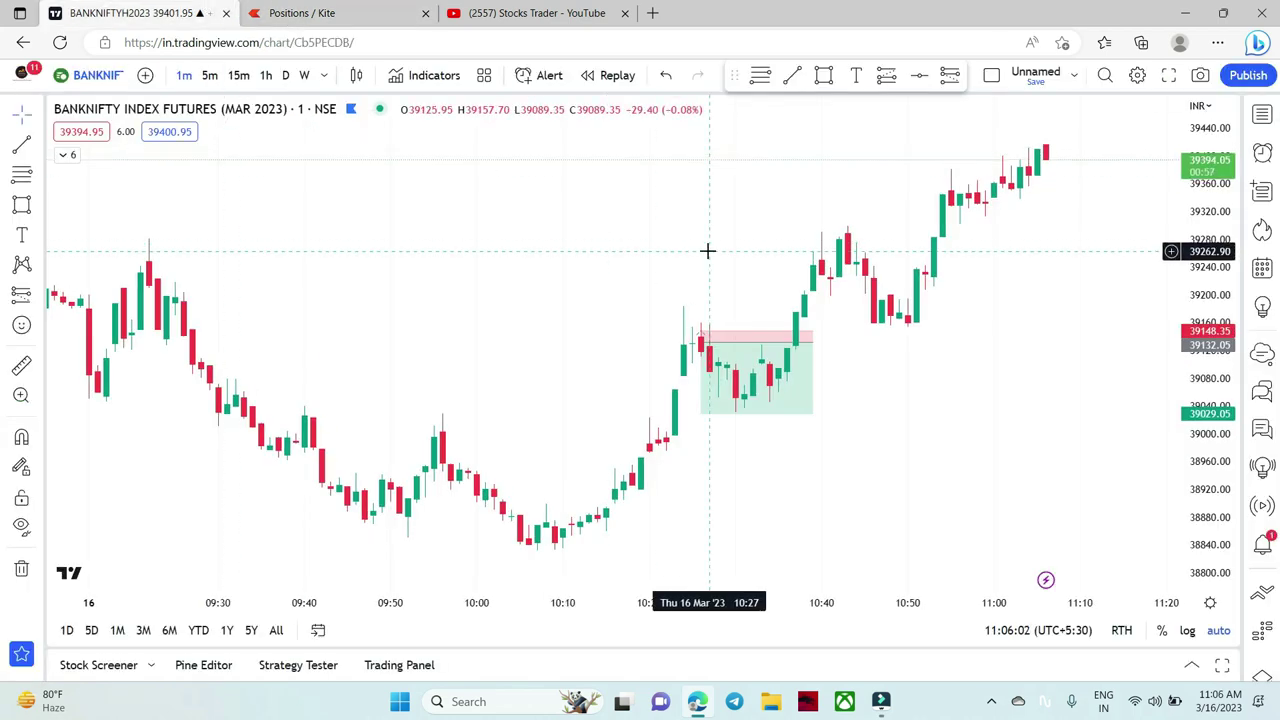
- Change the symbol to the NIFTY BANK index and delete the yellow zone rectangle
{"action": "key", "text": "space"}
{"action": "scroll", "coordinate": [960, 391], "scroll_direction": "down", "scroll_amount": 2}
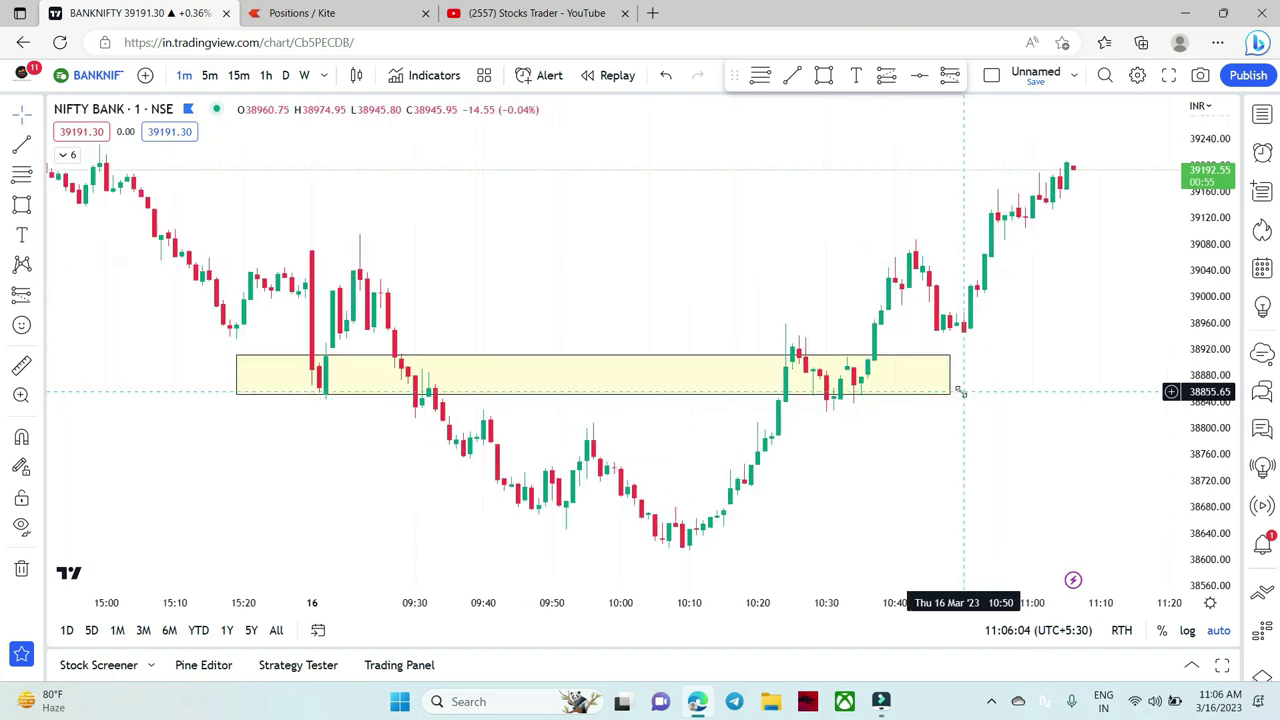
{"action": "scroll", "coordinate": [960, 395], "scroll_direction": "up", "scroll_amount": 2}
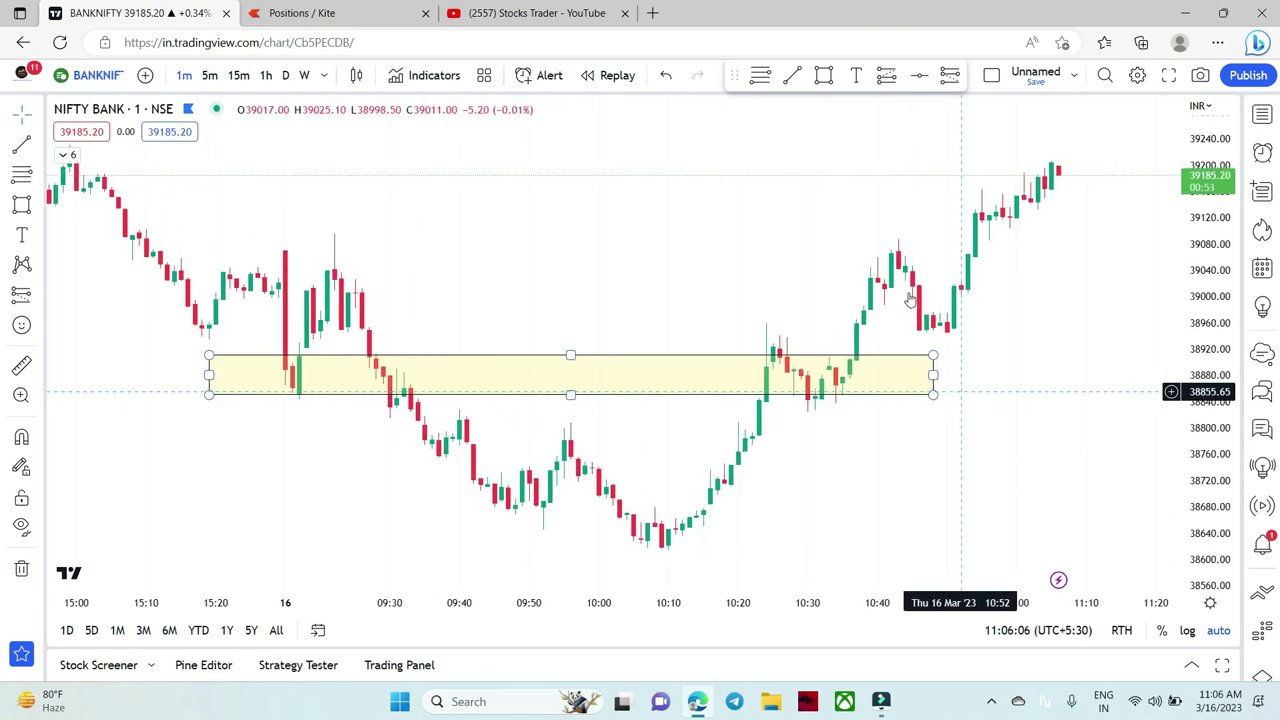
{"action": "scroll", "coordinate": [749, 230], "scroll_direction": "up", "scroll_amount": 1}
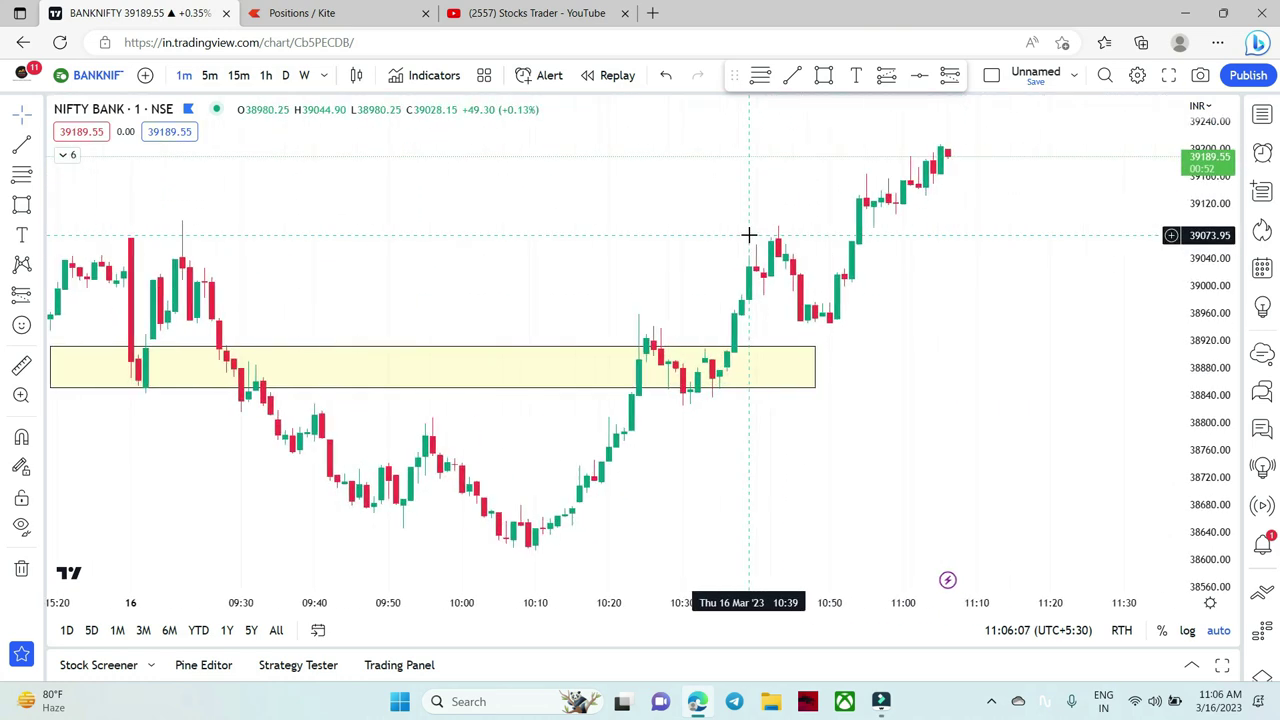
{"action": "left_click", "coordinate": [801, 346]}
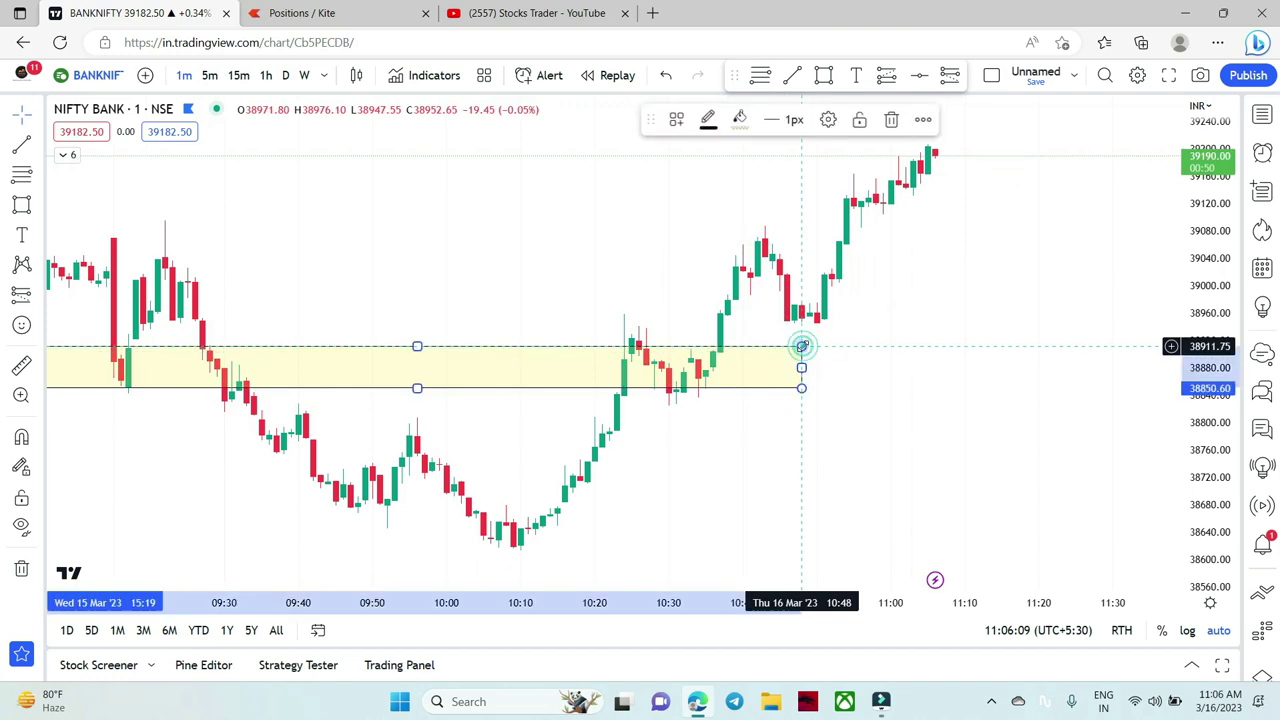
{"action": "left_click", "coordinate": [891, 119]}
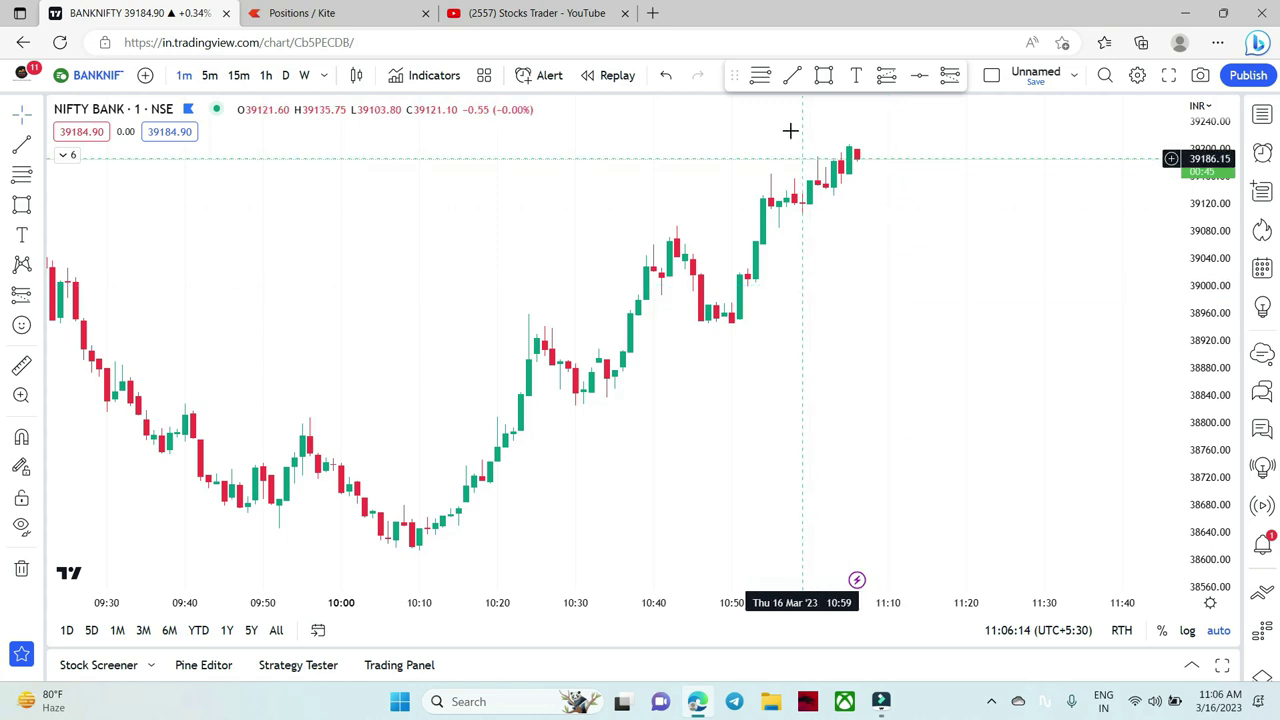
- Draw a Fibonacci retracement from the 10:02 low at 38,612.95 to the 39,206.90 high
{"action": "left_click", "coordinate": [760, 75]}
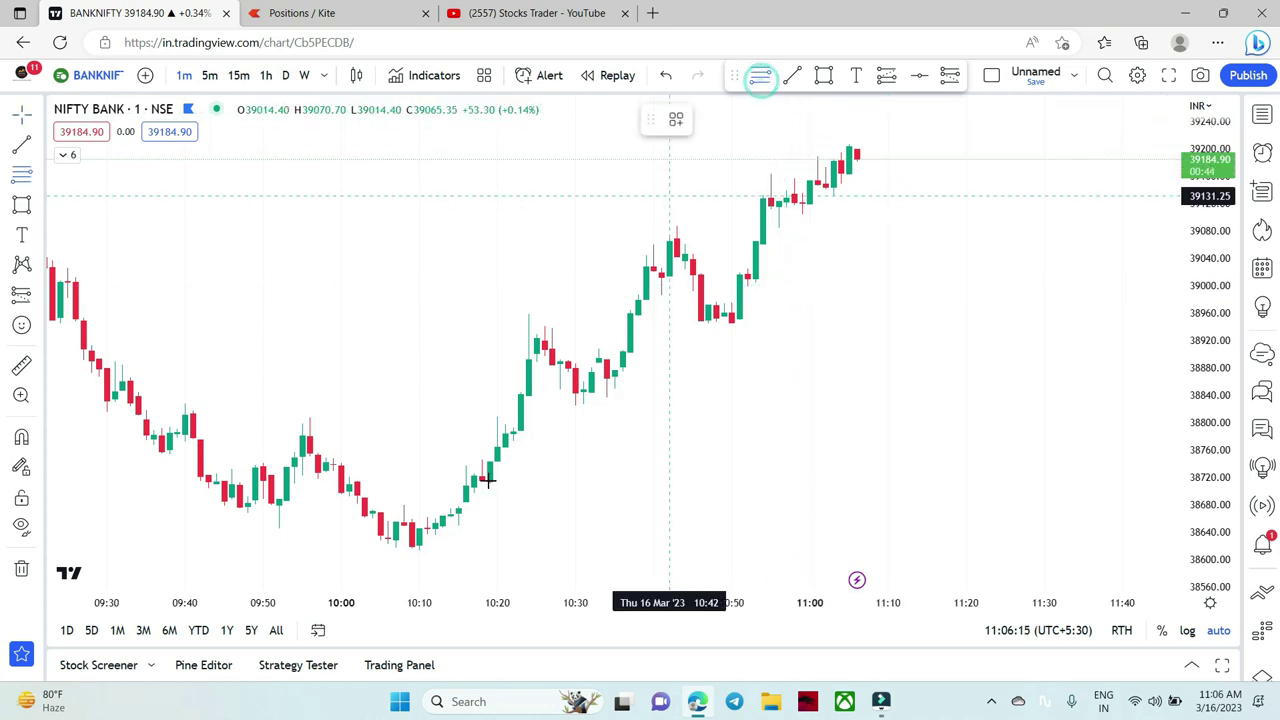
{"action": "left_click", "coordinate": [357, 551]}
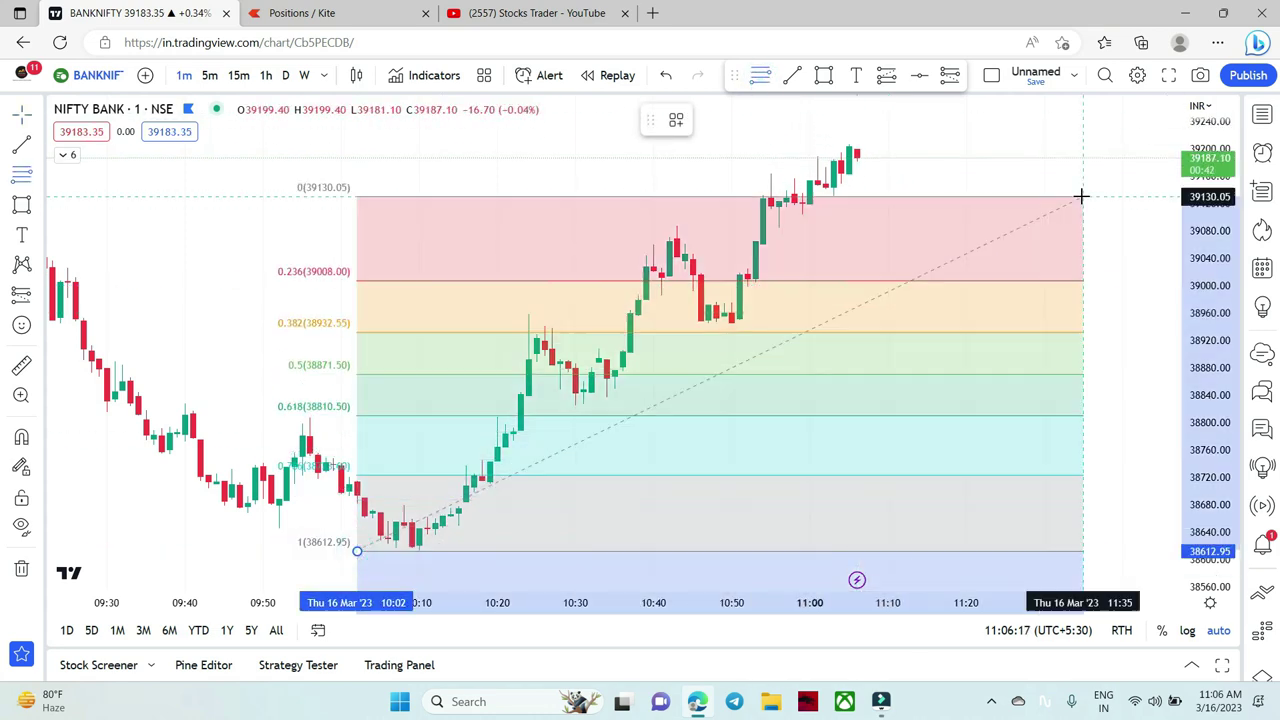
{"action": "left_click", "coordinate": [1082, 145]}
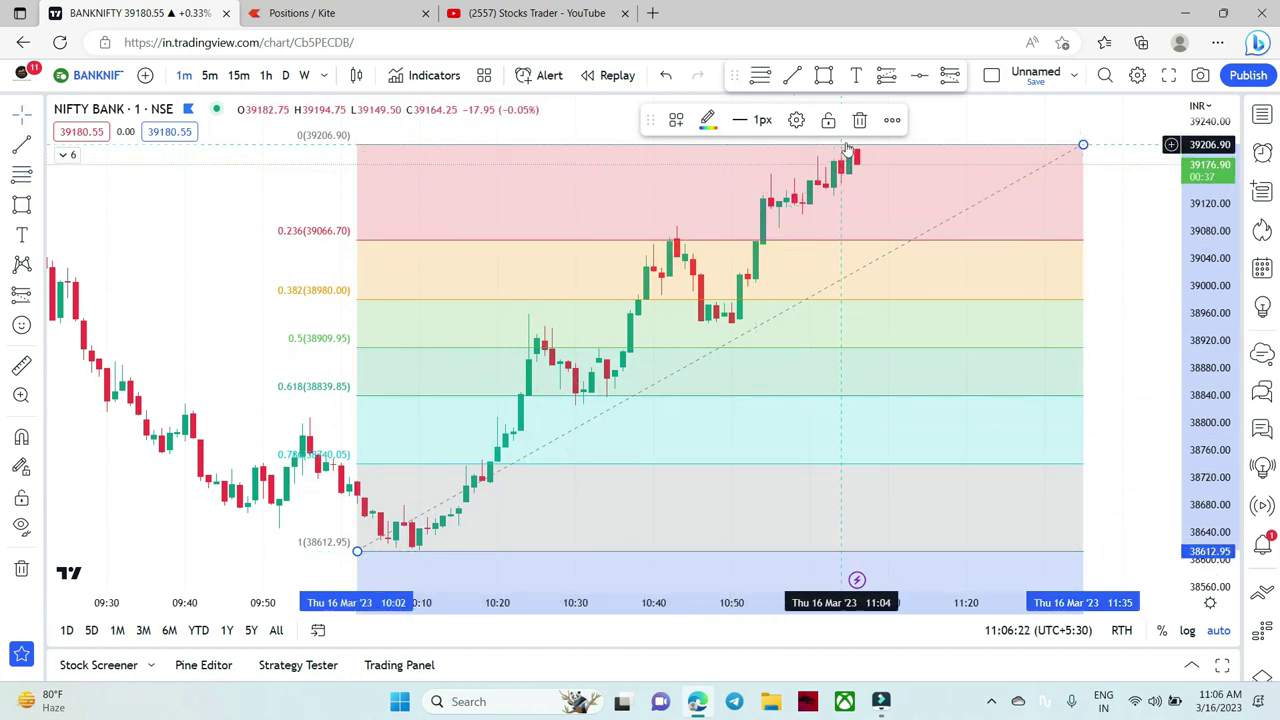
- Draw a zone rectangle spanning the 0.5 to 0.618 Fibonacci levels
{"action": "left_click", "coordinate": [821, 72]}
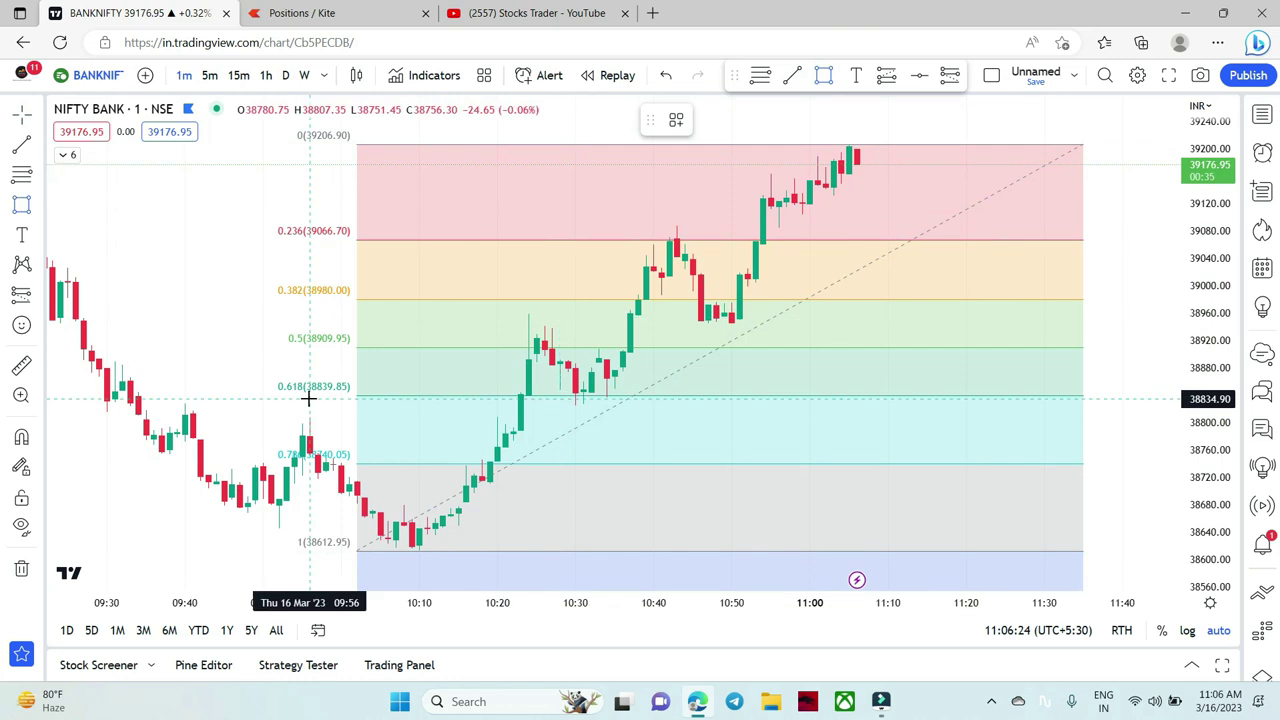
{"action": "left_click", "coordinate": [708, 349]}
{"action": "left_click", "coordinate": [950, 375]}
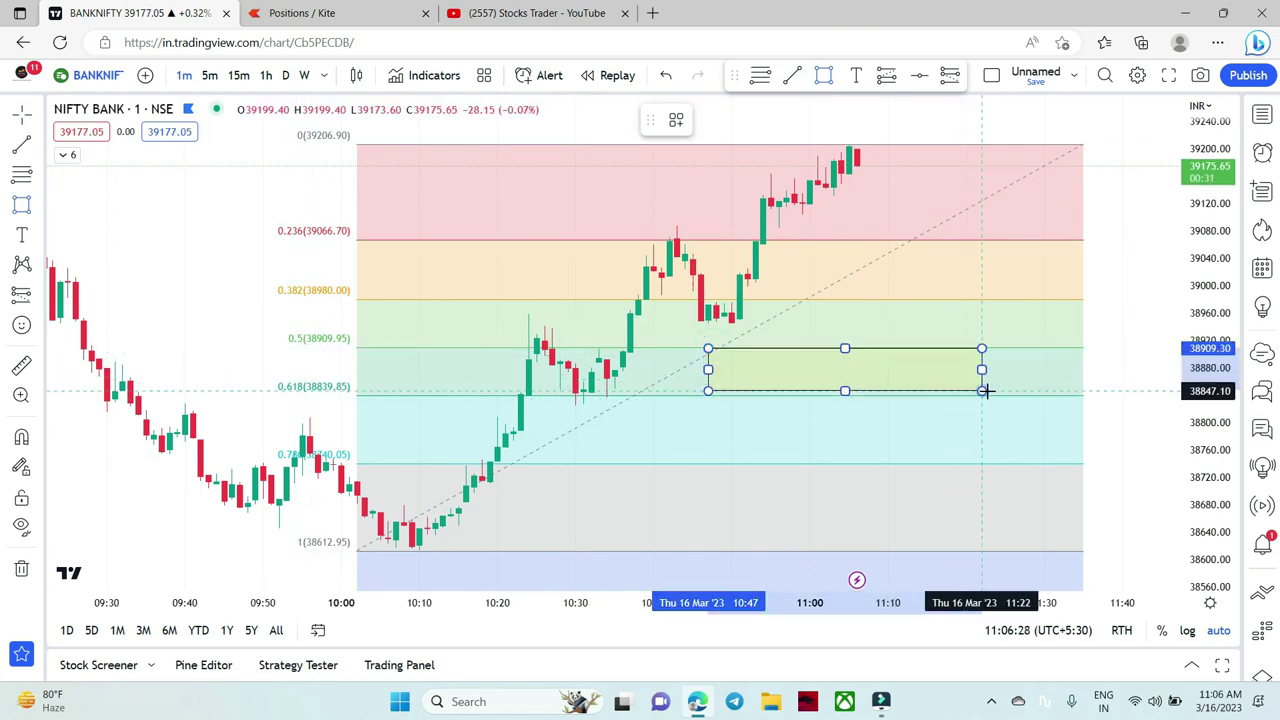
{"action": "left_click", "coordinate": [997, 395]}
- Delete the Fibonacci retracement so only the zone rectangle remains
{"action": "left_click", "coordinate": [1109, 305]}
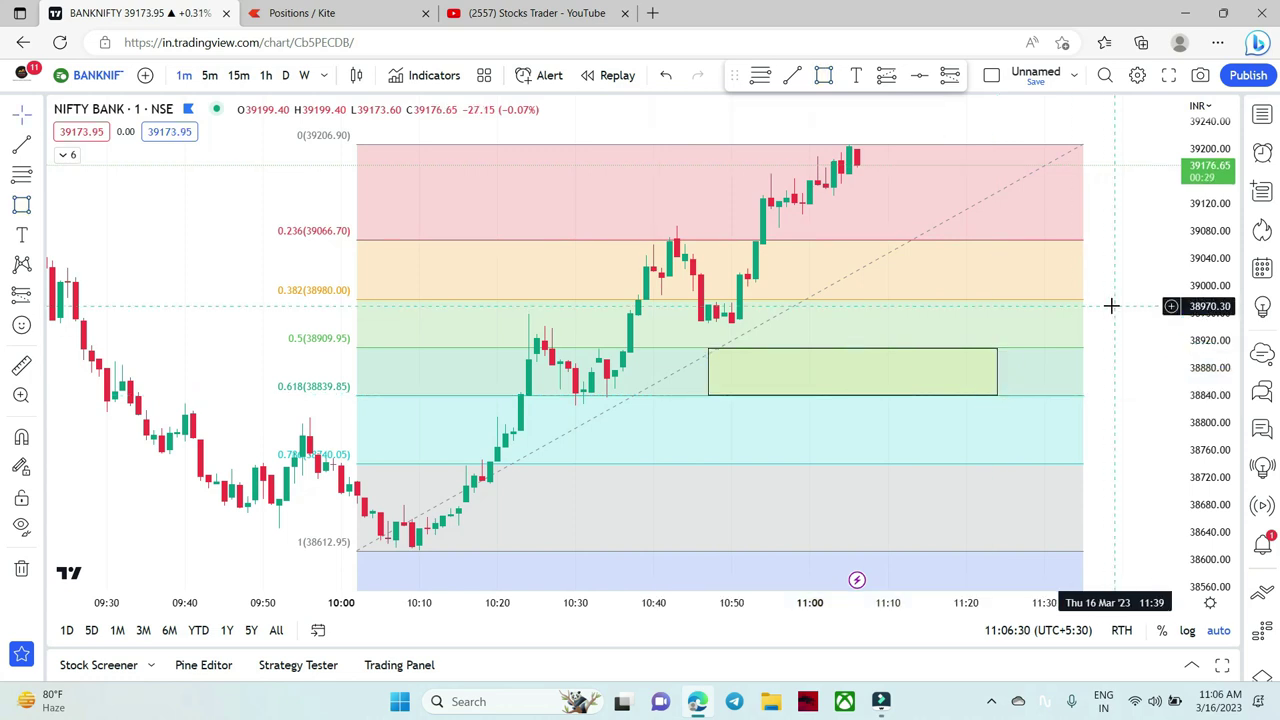
{"action": "left_click", "coordinate": [1032, 147]}
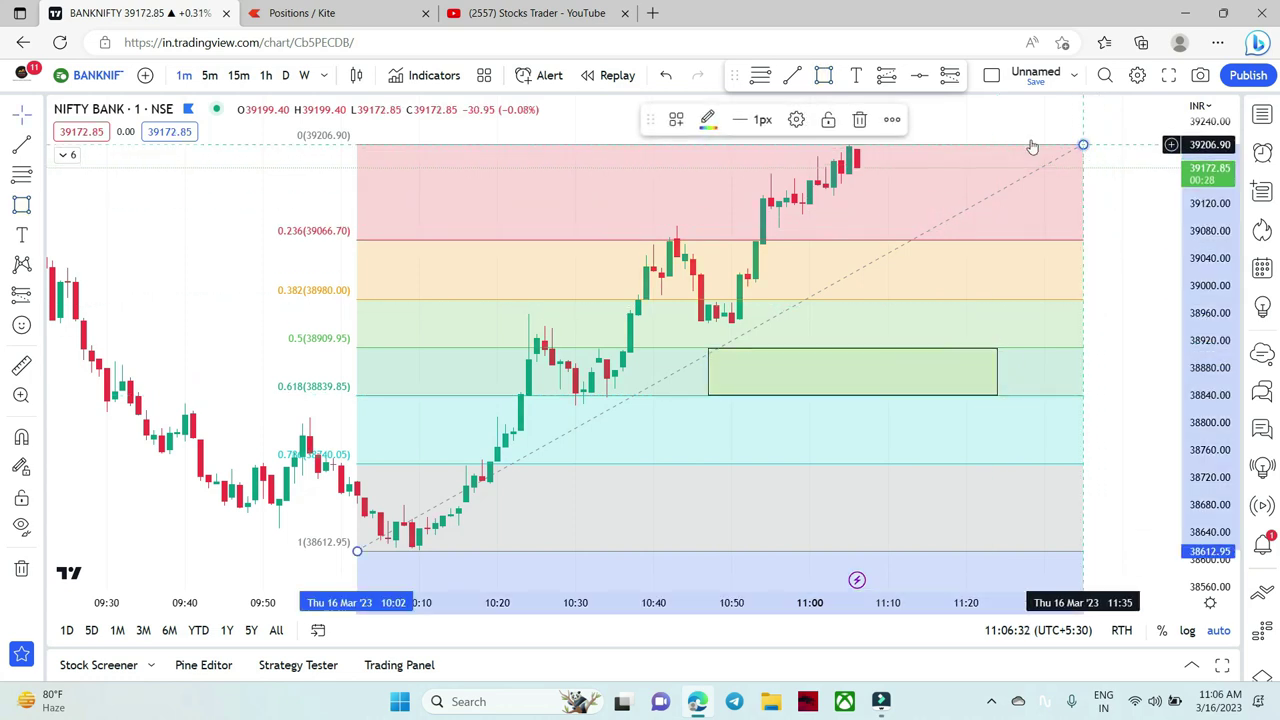
{"action": "left_click", "coordinate": [859, 119]}
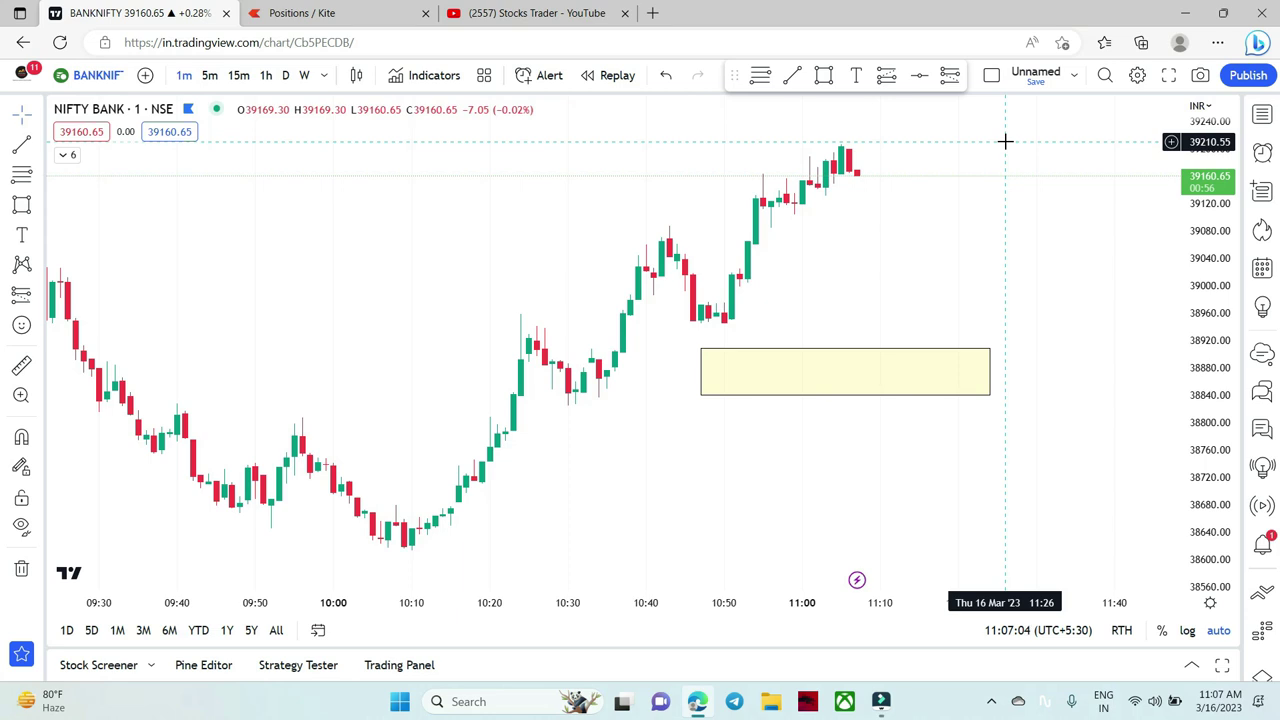
{"action": "scroll", "coordinate": [1004, 141], "scroll_direction": "down", "scroll_amount": 4}
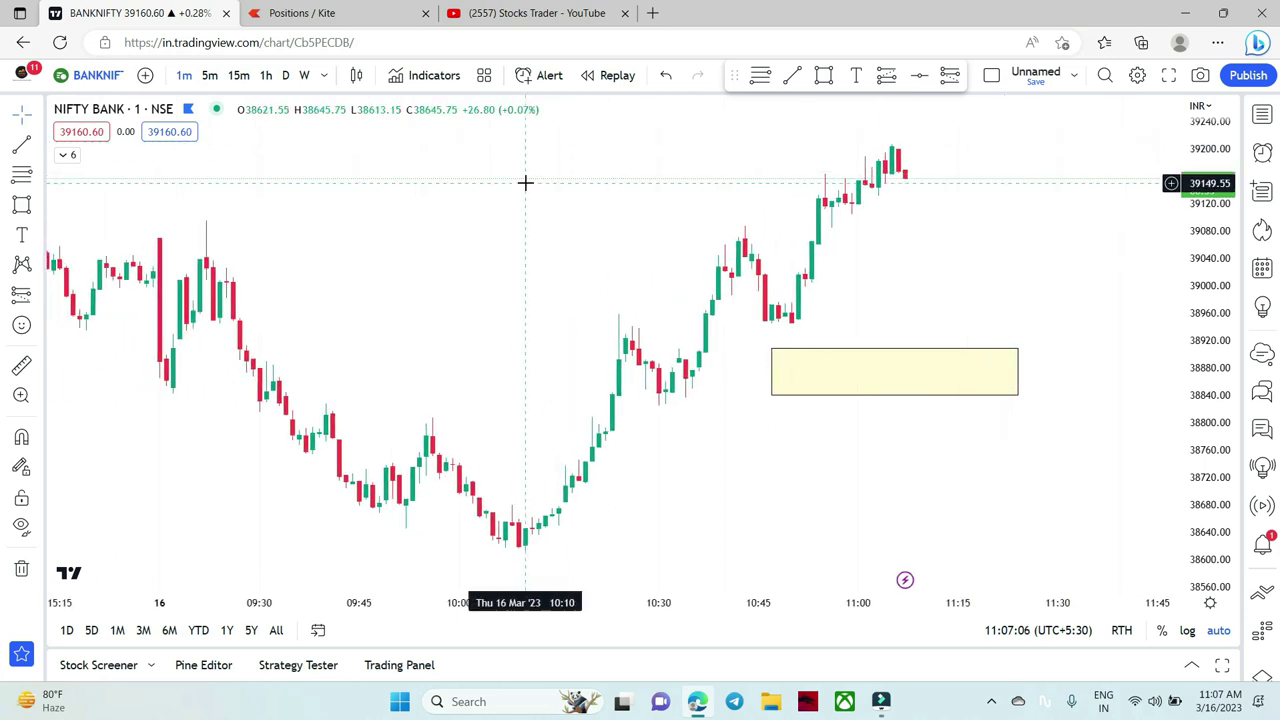
{"action": "left_click", "coordinate": [515, 8]}
{"action": "scroll", "coordinate": [535, 300], "scroll_direction": "down", "scroll_amount": 4}
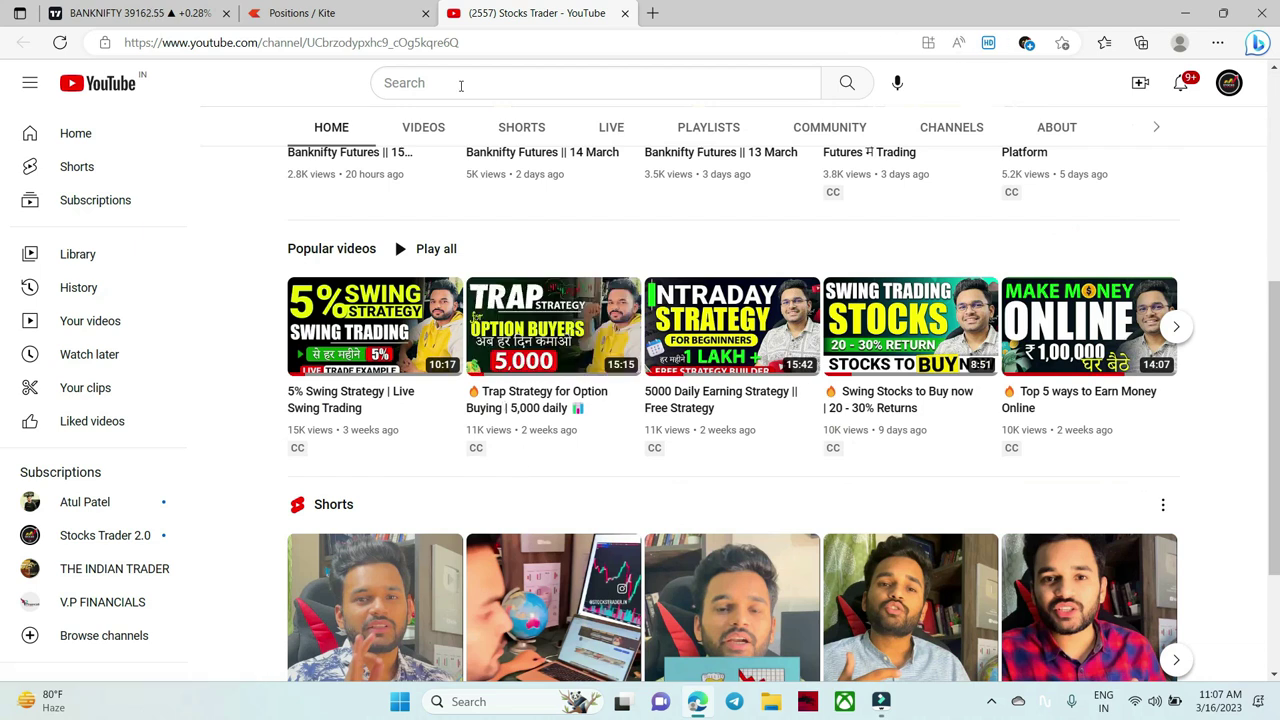
{"action": "left_click", "coordinate": [163, 8]}
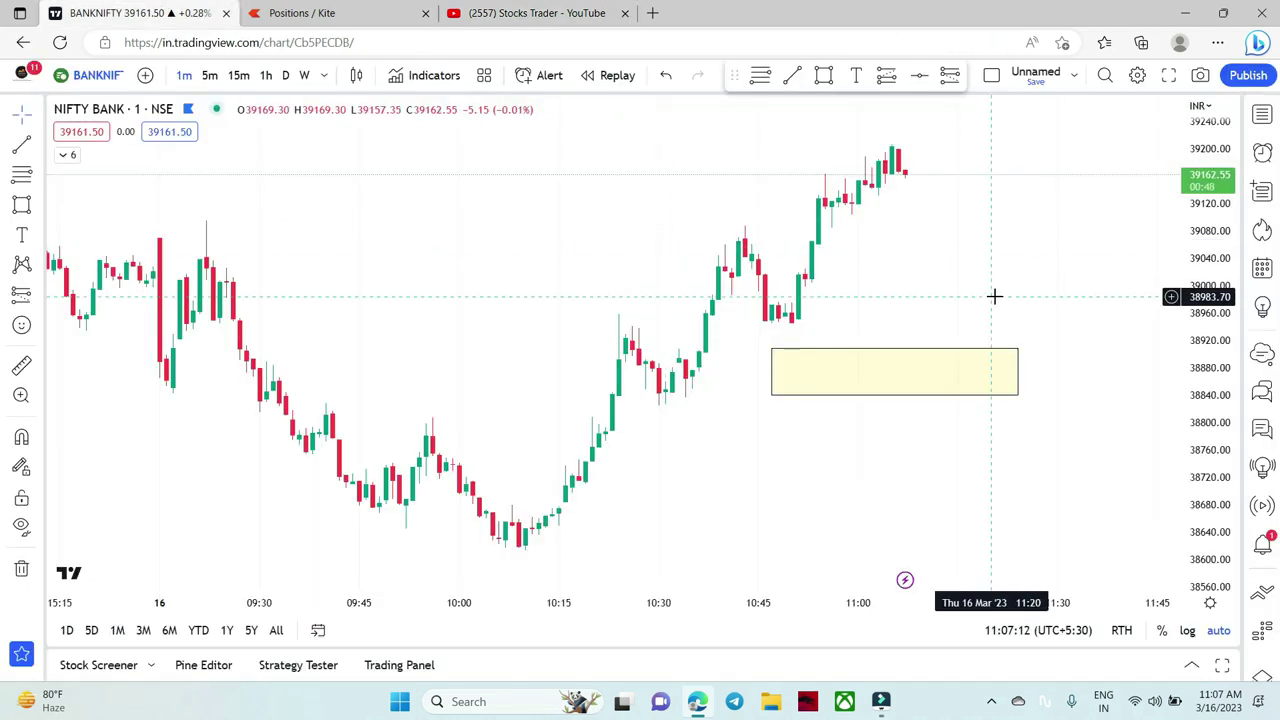
{"action": "scroll", "coordinate": [994, 296], "scroll_direction": "left", "scroll_amount": 10}
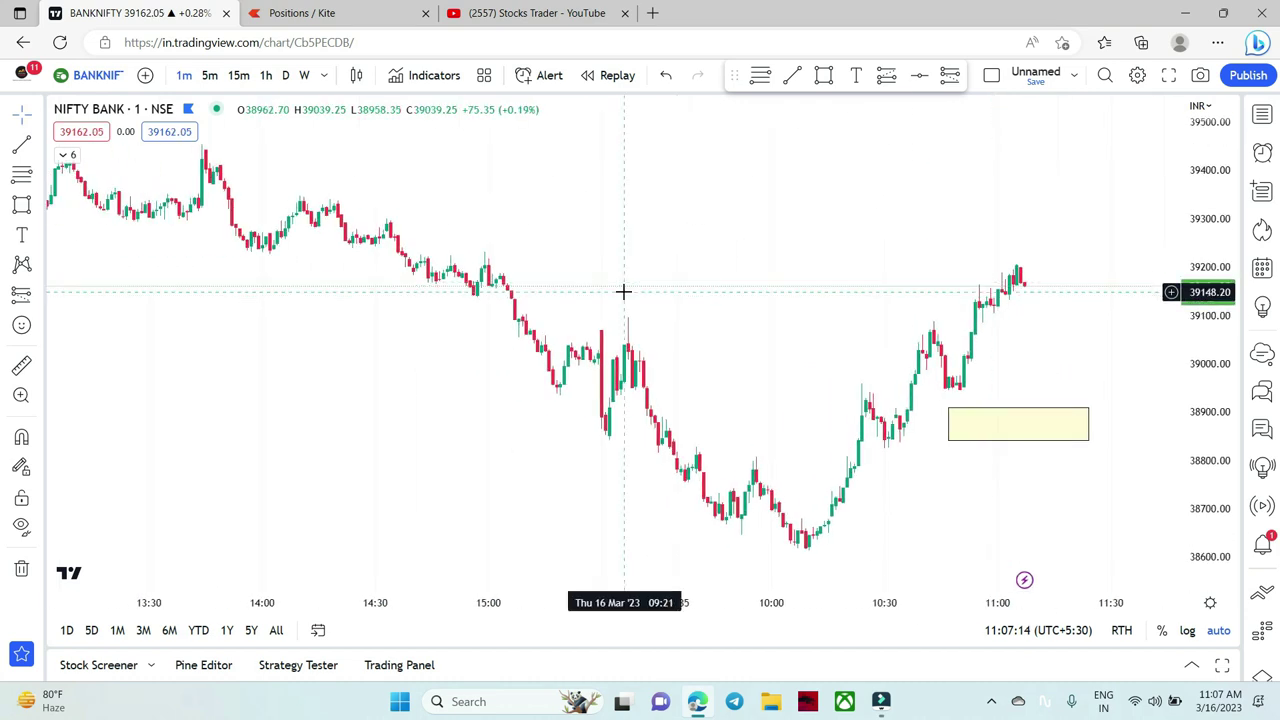
{"action": "scroll", "coordinate": [553, 248], "scroll_direction": "left", "scroll_amount": 10}
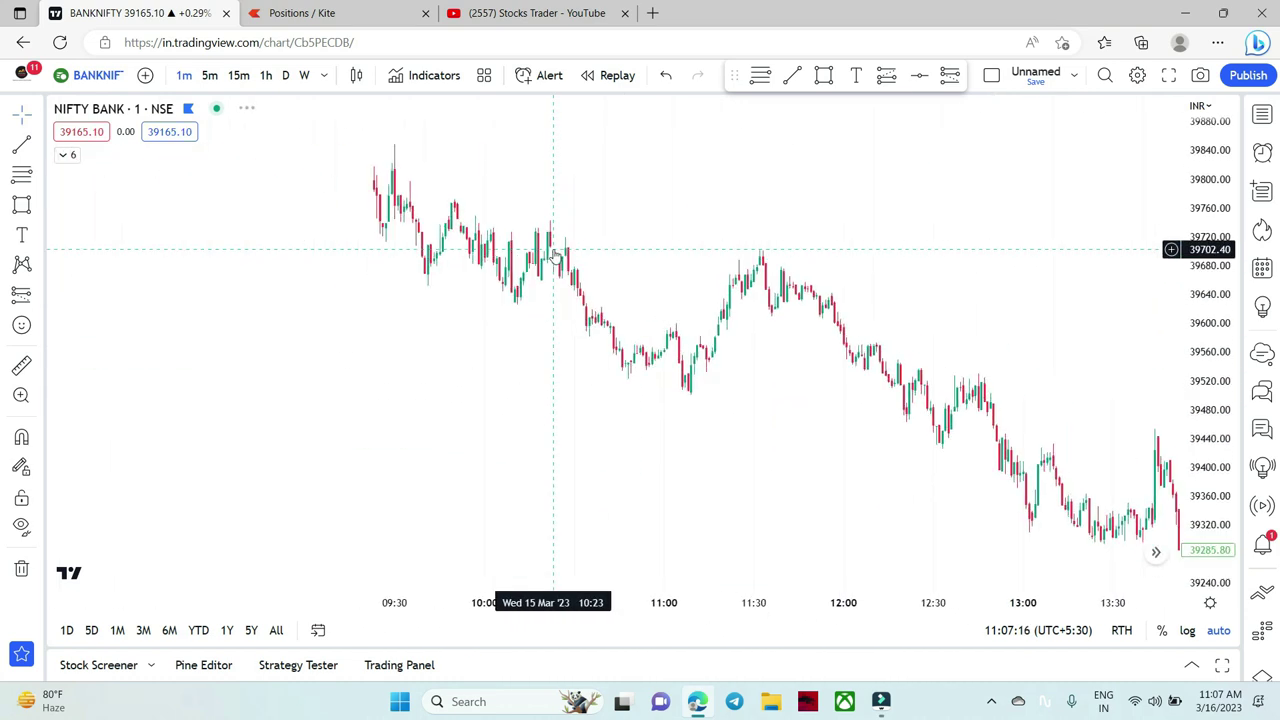
{"action": "scroll", "coordinate": [555, 257], "scroll_direction": "up", "scroll_amount": 2}
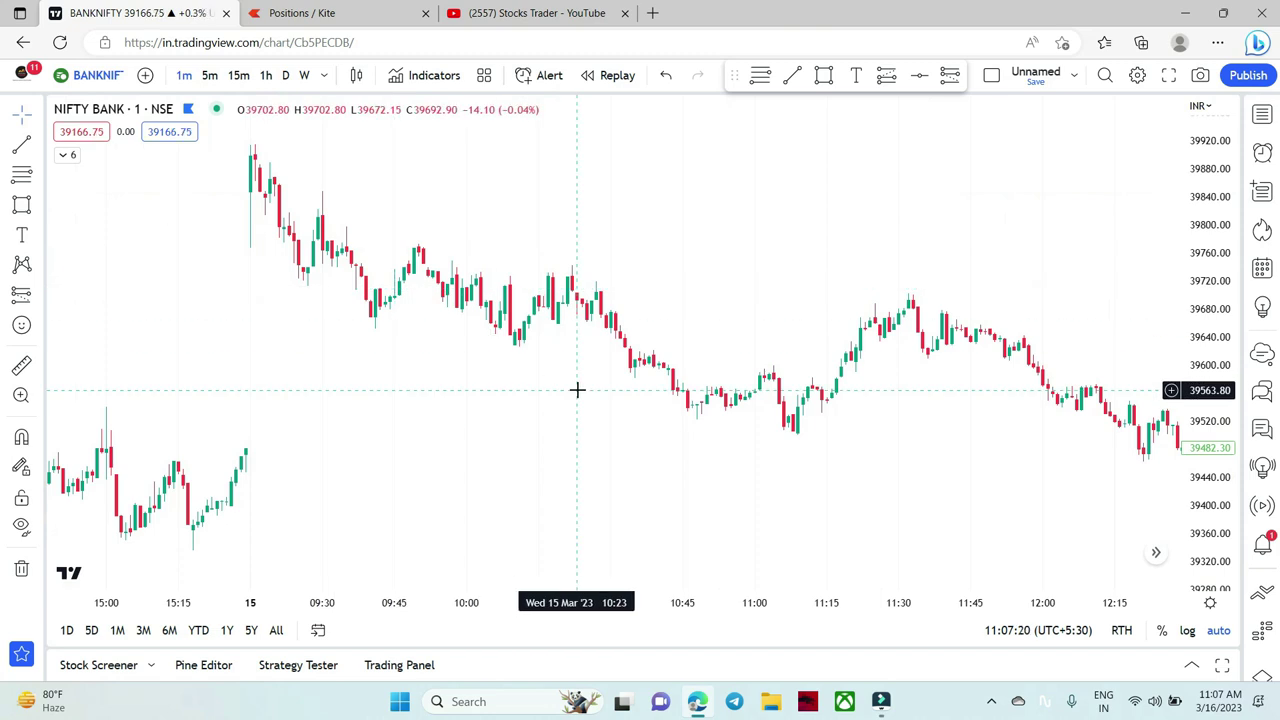
{"action": "scroll", "coordinate": [577, 390], "scroll_direction": "right", "scroll_amount": 2}
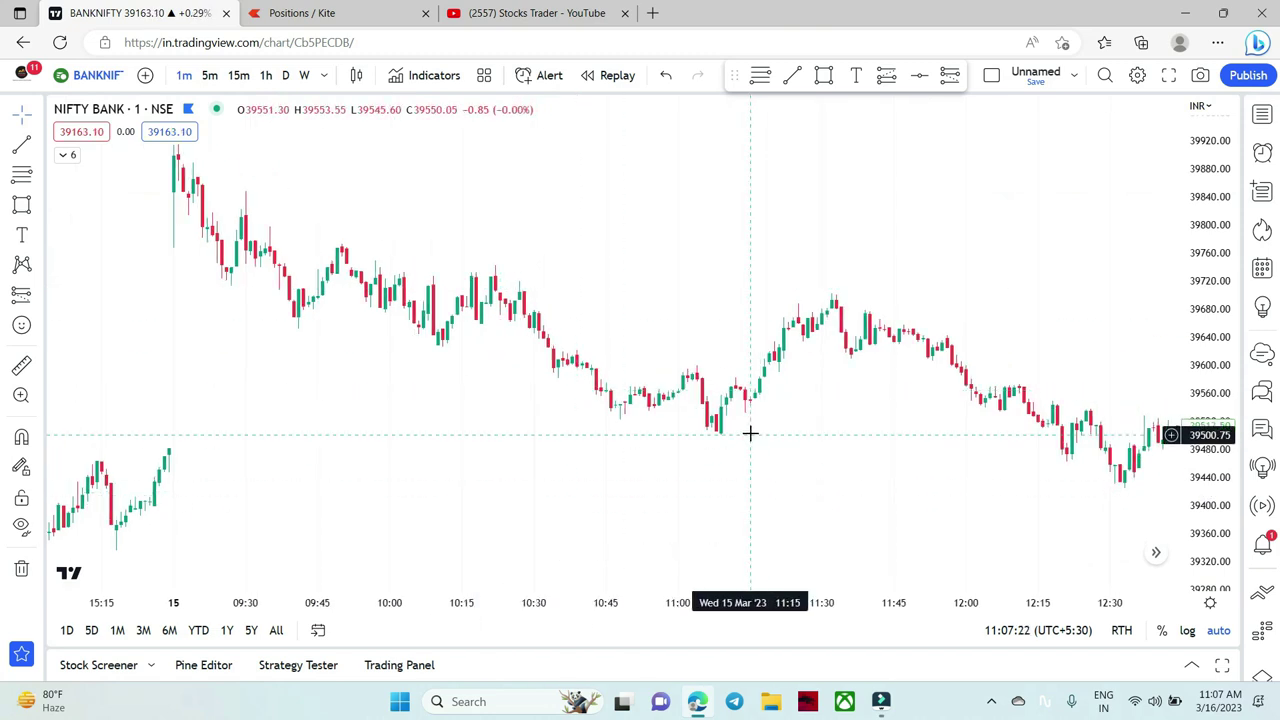
{"action": "scroll", "coordinate": [751, 436], "scroll_direction": "right", "scroll_amount": 15}
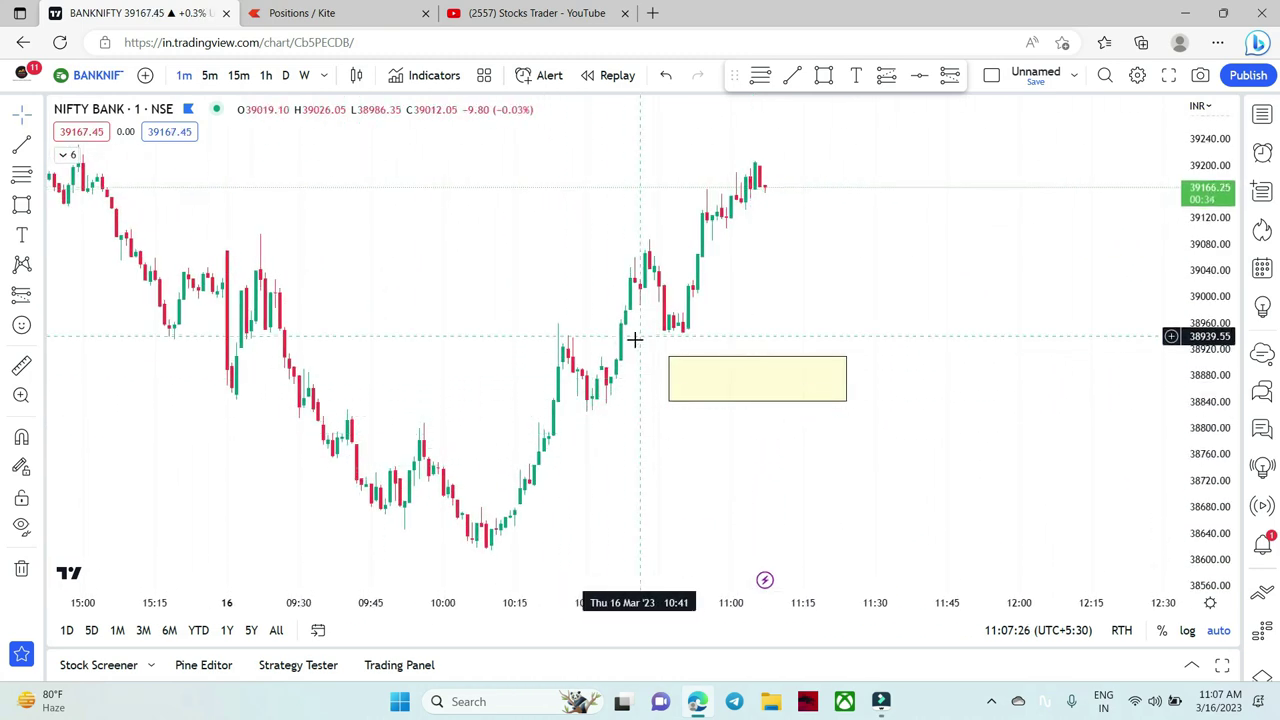
{"action": "left_click", "coordinate": [362, 10]}
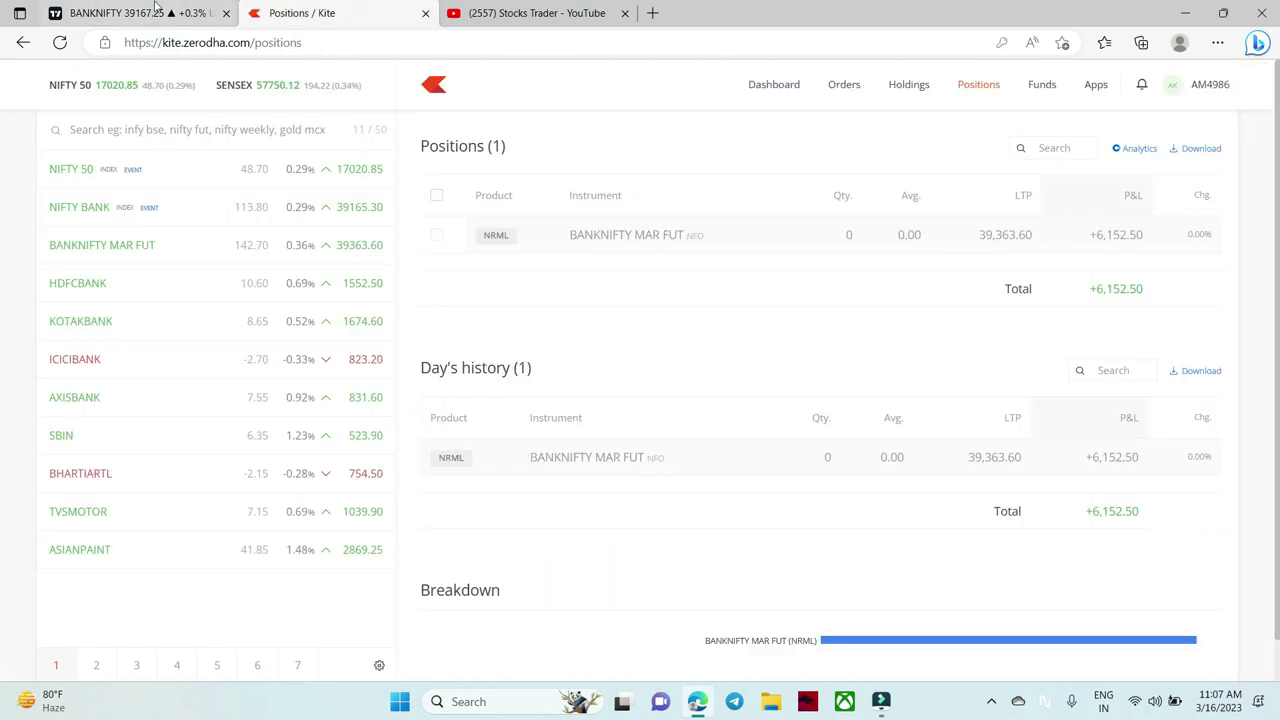
{"action": "left_click", "coordinate": [155, 8]}
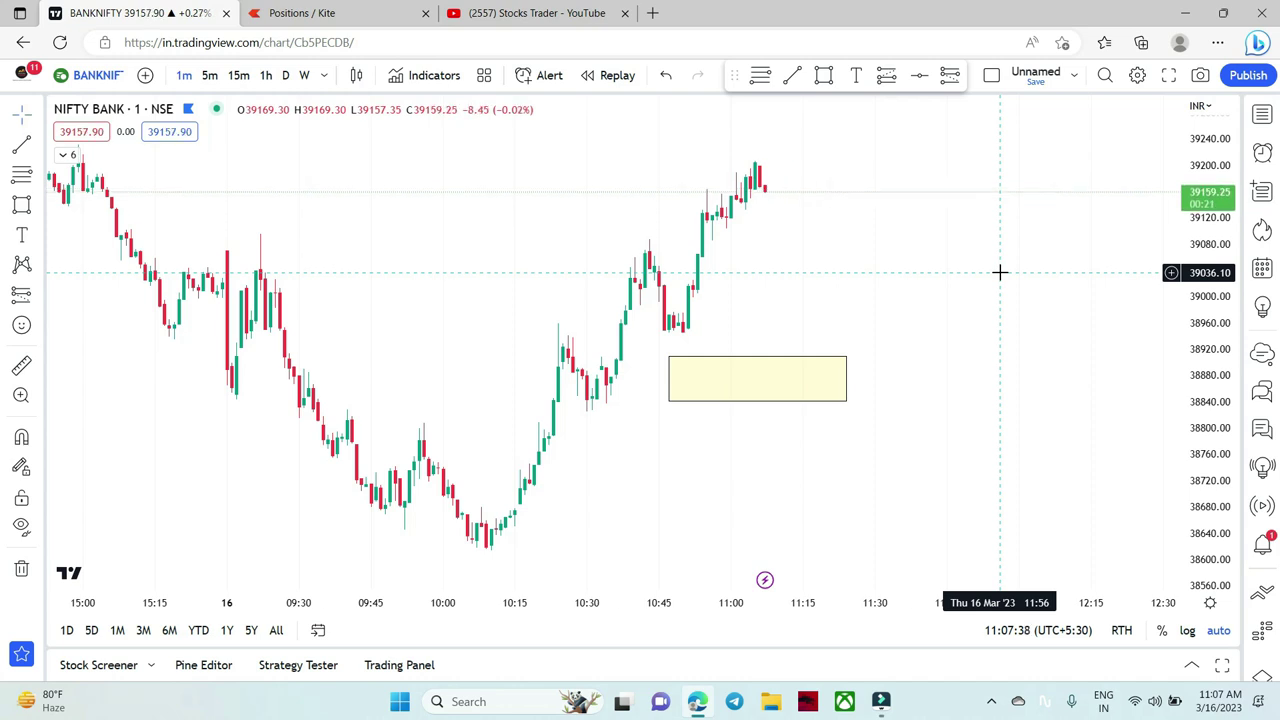
{"action": "scroll", "coordinate": [1000, 271], "scroll_direction": "up", "scroll_amount": 3}
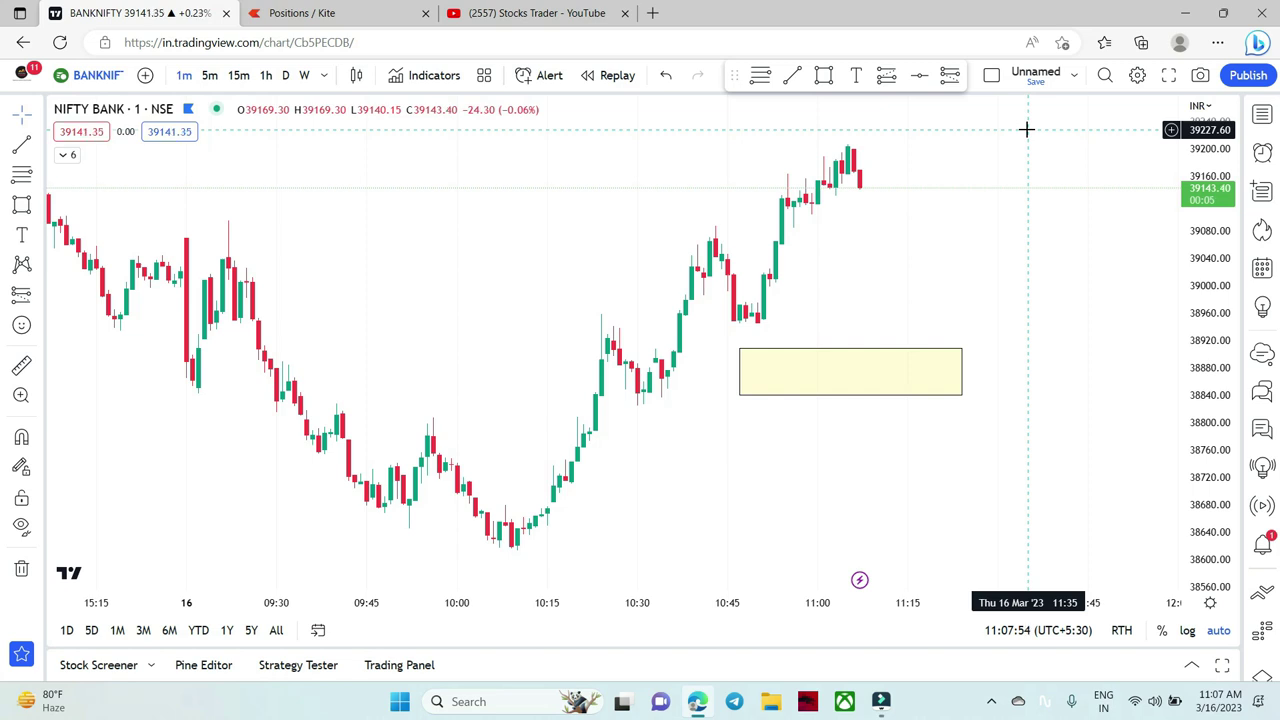
- Browse the Stocks Trader channel's uploaded videos on YouTube, then switch to Kite Positions
{"action": "left_click", "coordinate": [548, 10]}
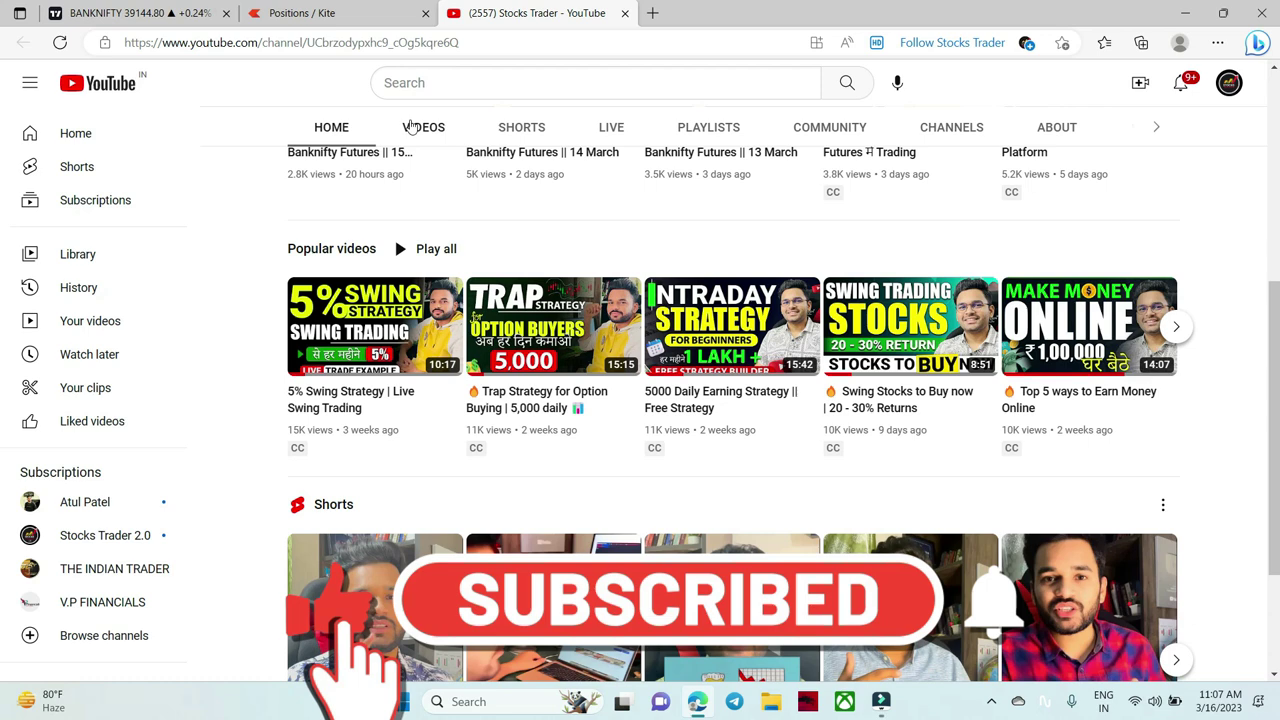
{"action": "left_click", "coordinate": [410, 125]}
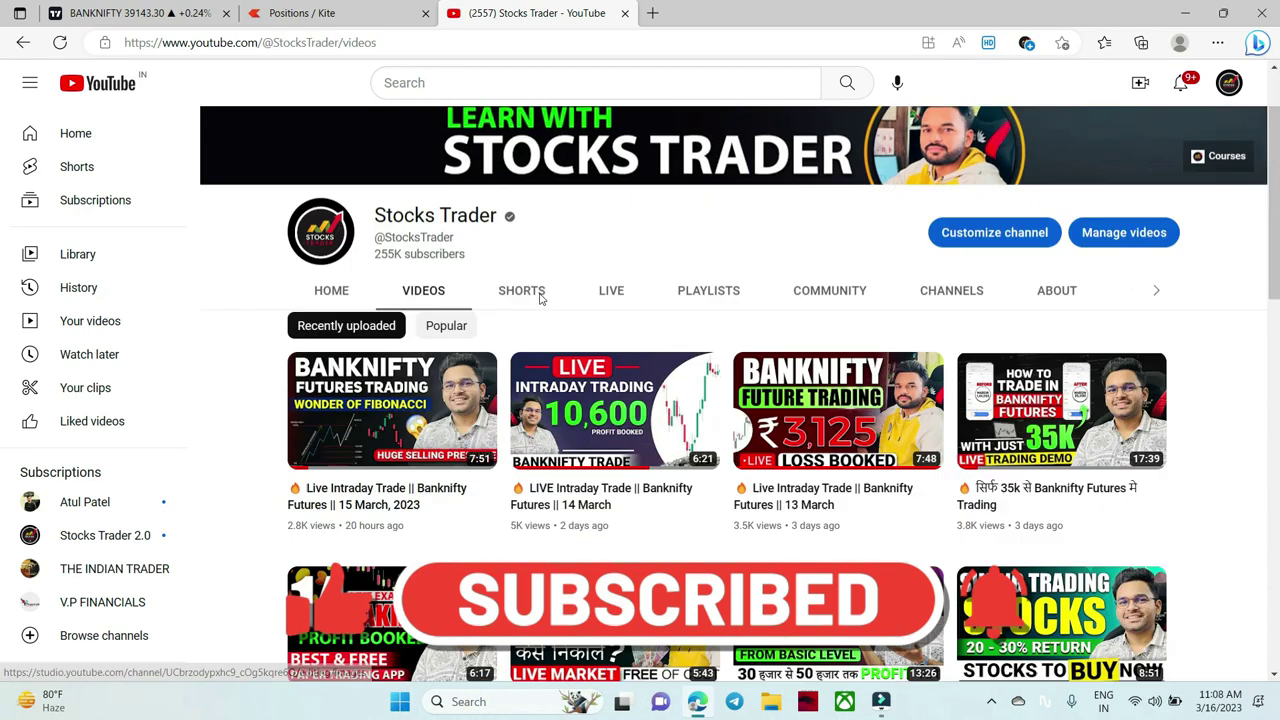
{"action": "scroll", "coordinate": [540, 300], "scroll_direction": "down", "scroll_amount": 2}
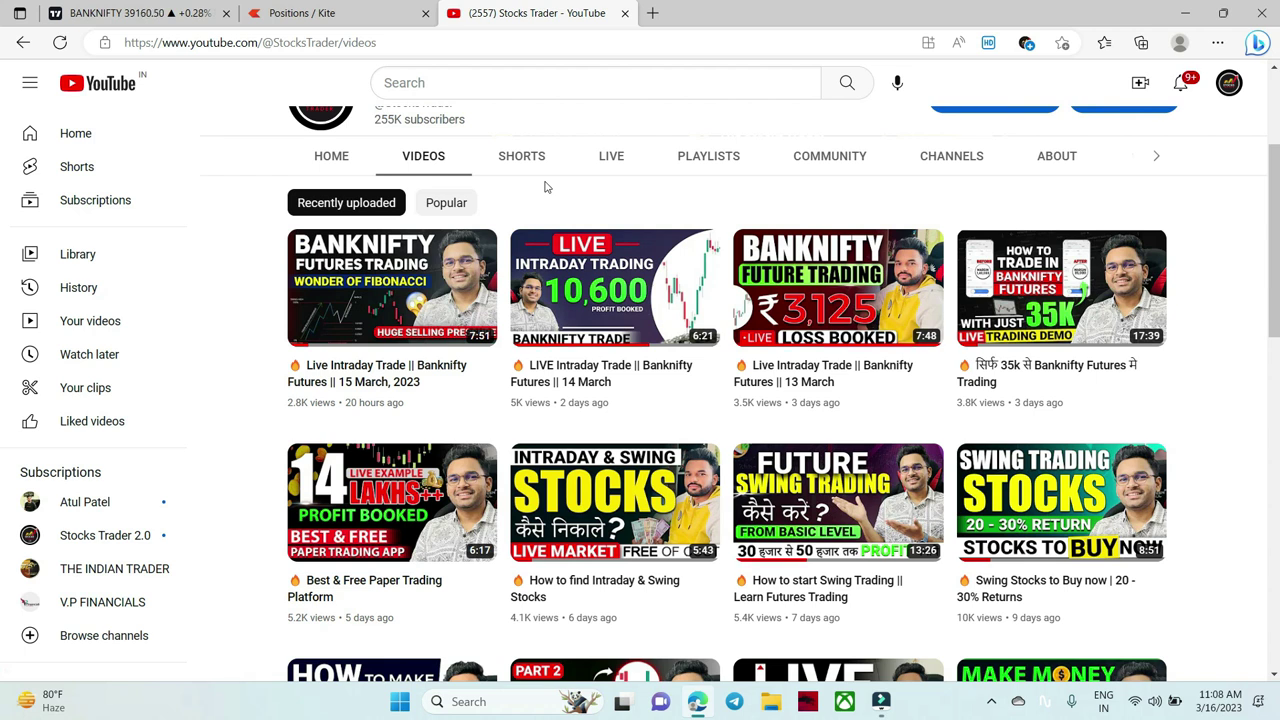
{"action": "left_click", "coordinate": [333, 12]}
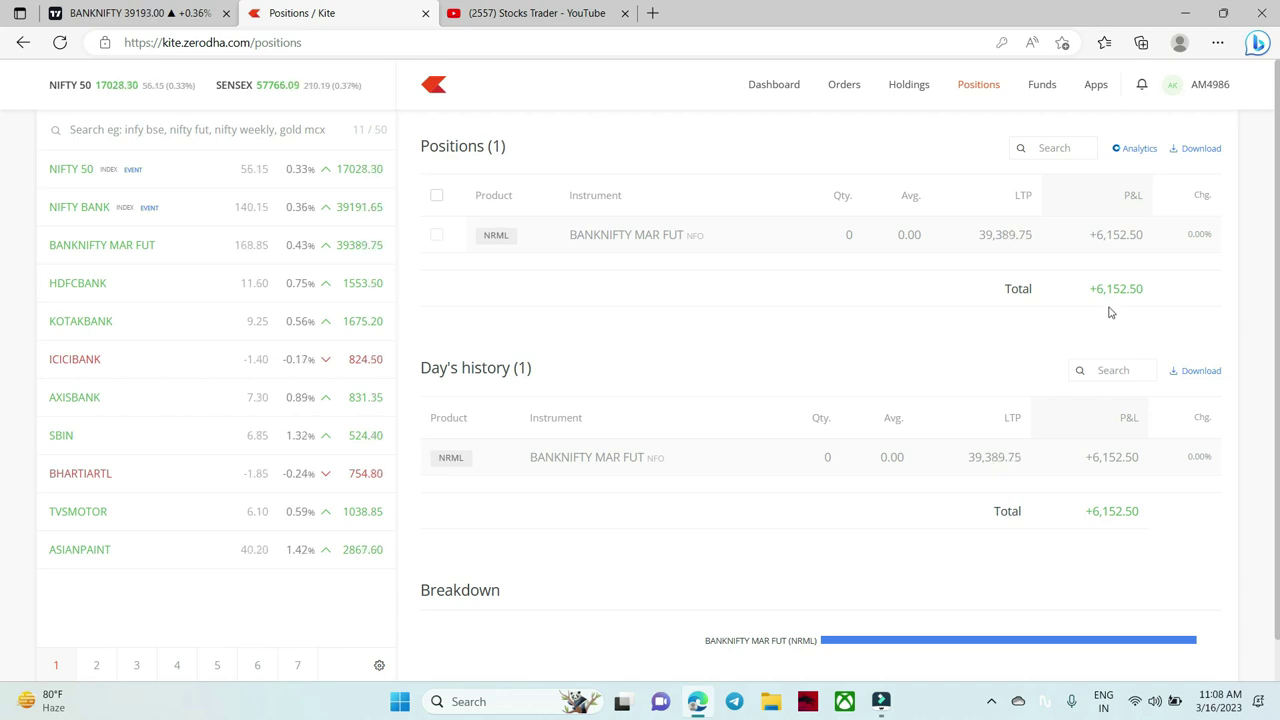
- Return to the NIFTY BANK 1-minute chart, zoom in, and show the Blue list watchlist
{"action": "key", "text": "ctrl+shift+Tab"}
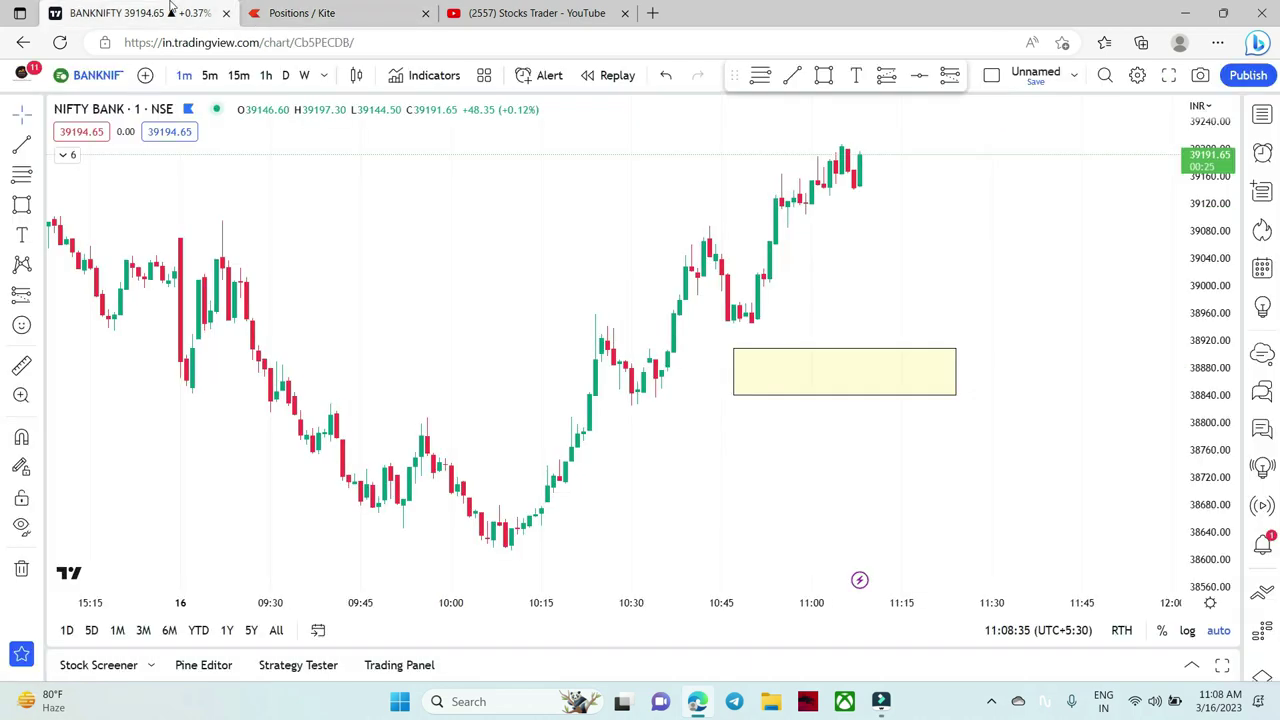
{"action": "scroll", "coordinate": [1037, 160], "scroll_direction": "up", "scroll_amount": 3}
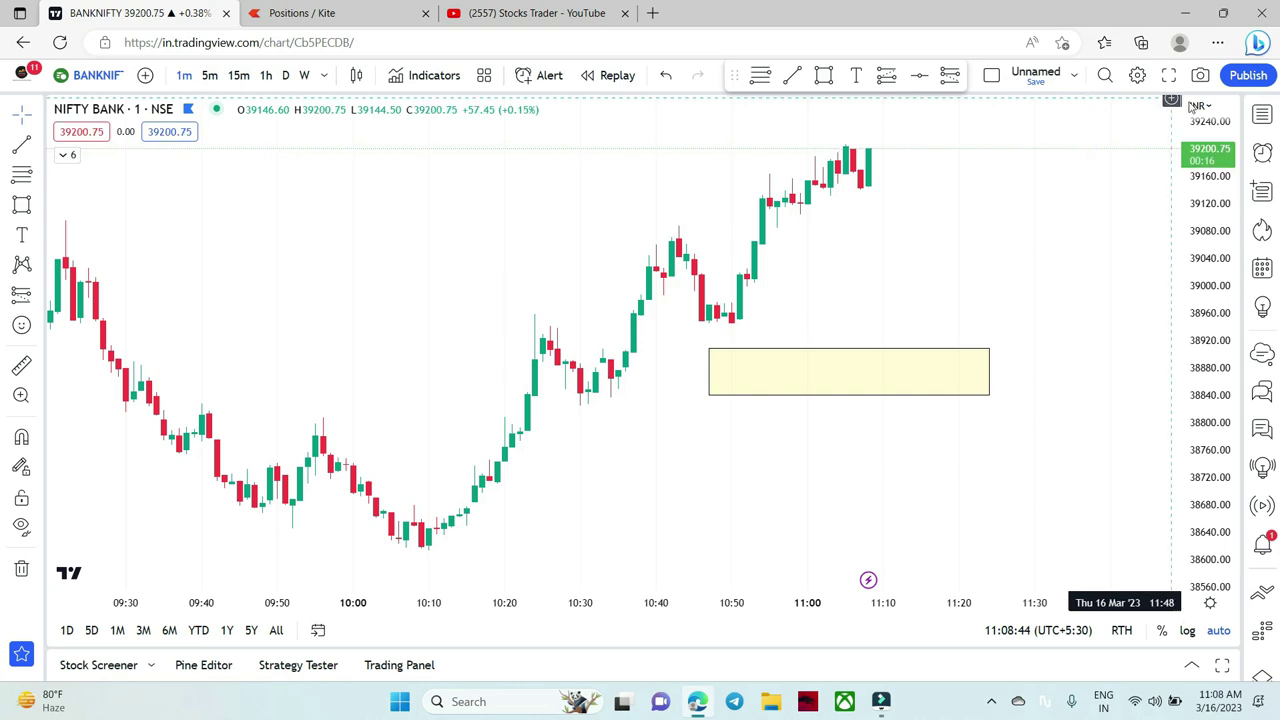
{"action": "left_click", "coordinate": [1262, 117]}
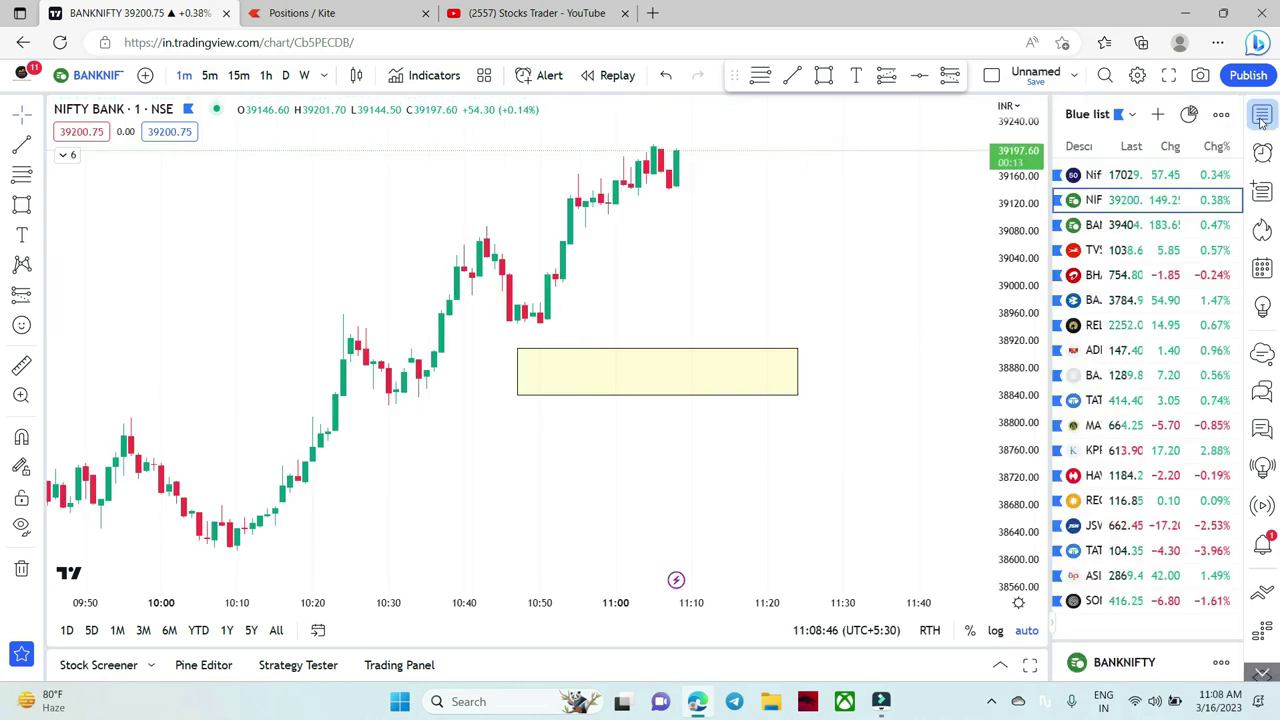
{"action": "scroll", "coordinate": [870, 404], "scroll_direction": "down", "scroll_amount": 5}
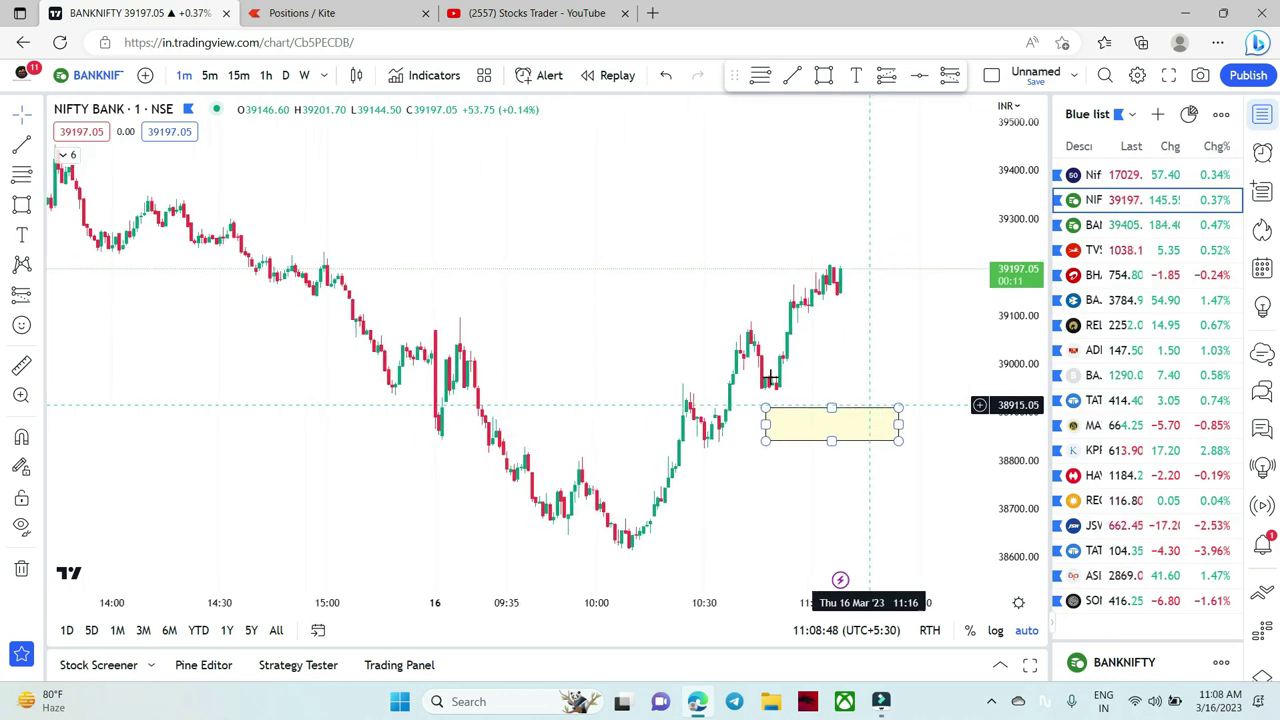
{"action": "scroll", "coordinate": [634, 367], "scroll_direction": "down", "scroll_amount": 3}
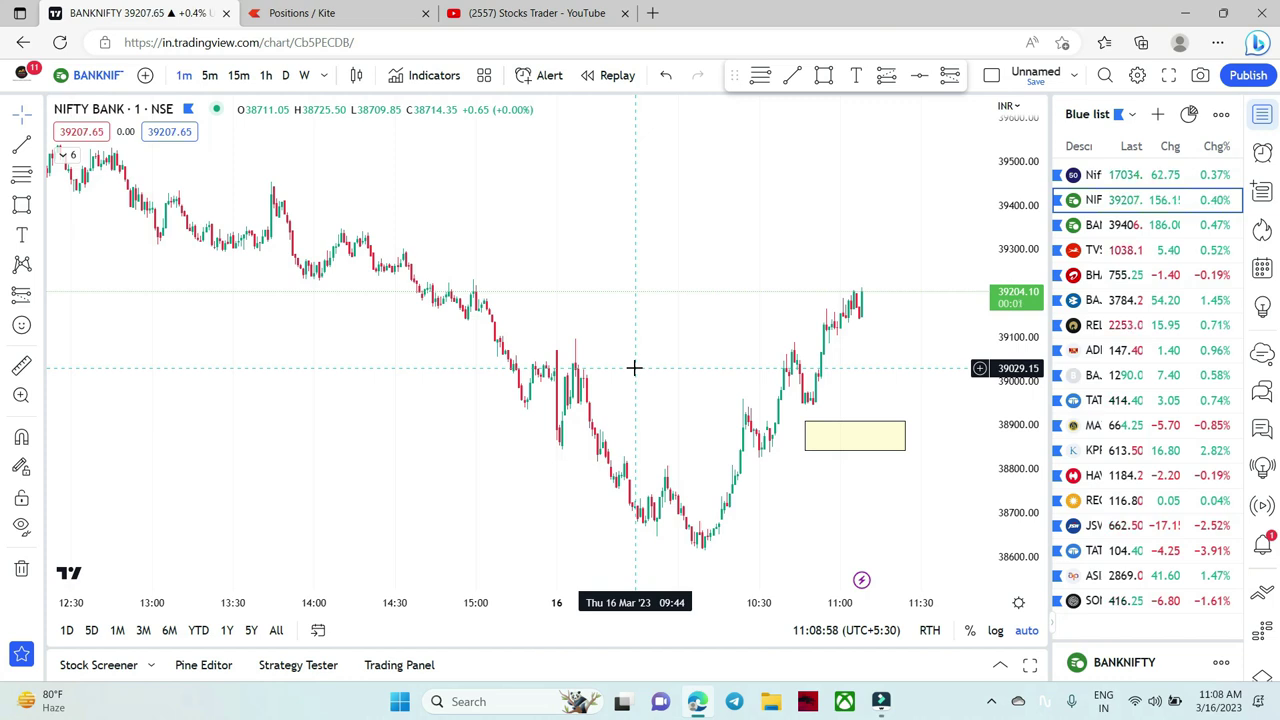
{"action": "scroll", "coordinate": [634, 368], "scroll_direction": "up", "scroll_amount": 5}
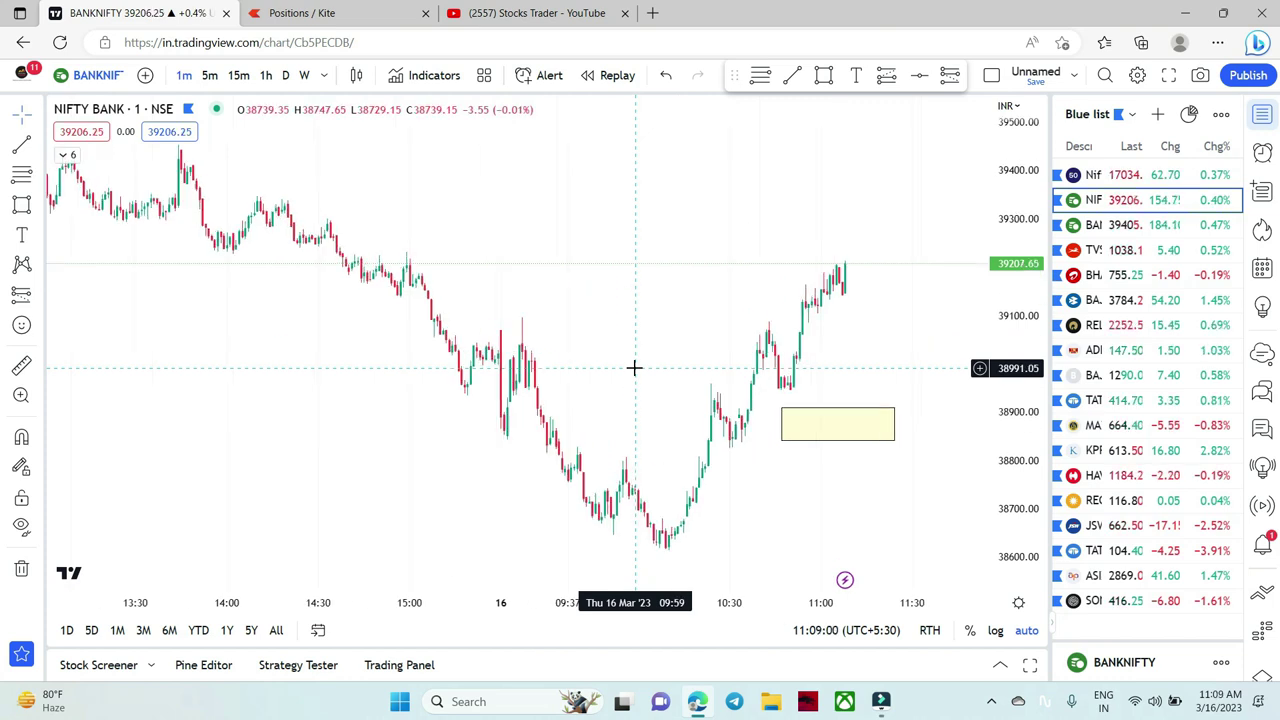